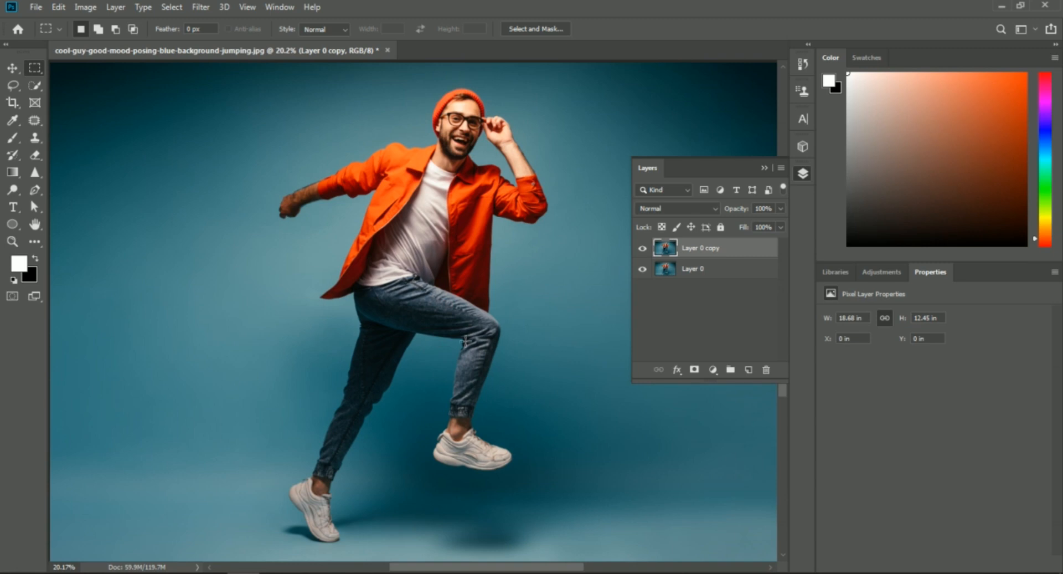
- Stretch a narrow vertical strip of the raised lower leg out to the image's left edge and deselect it
scroll(465, 339, up, 1)
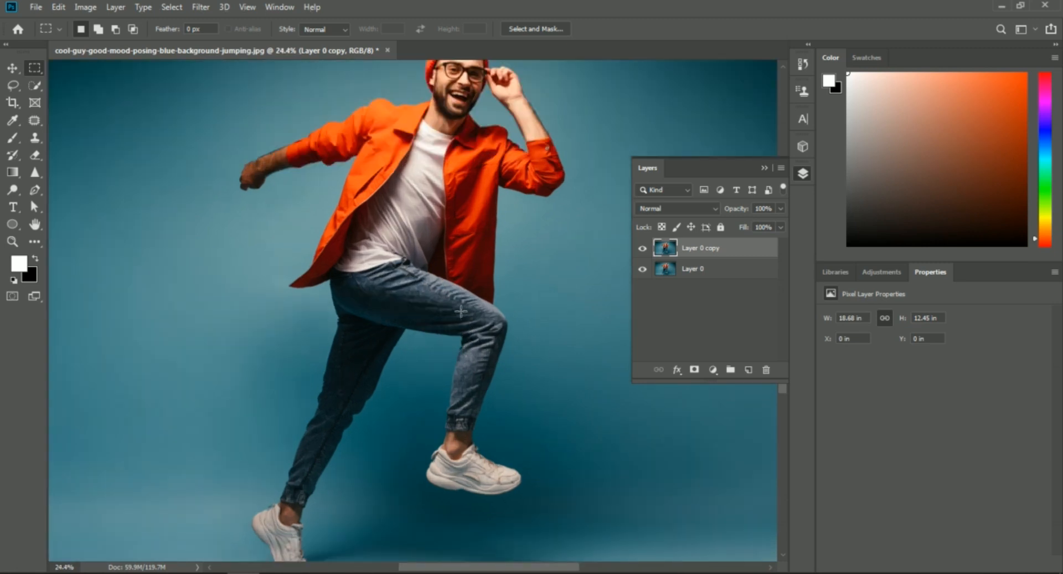
drag(467, 327, 474, 426)
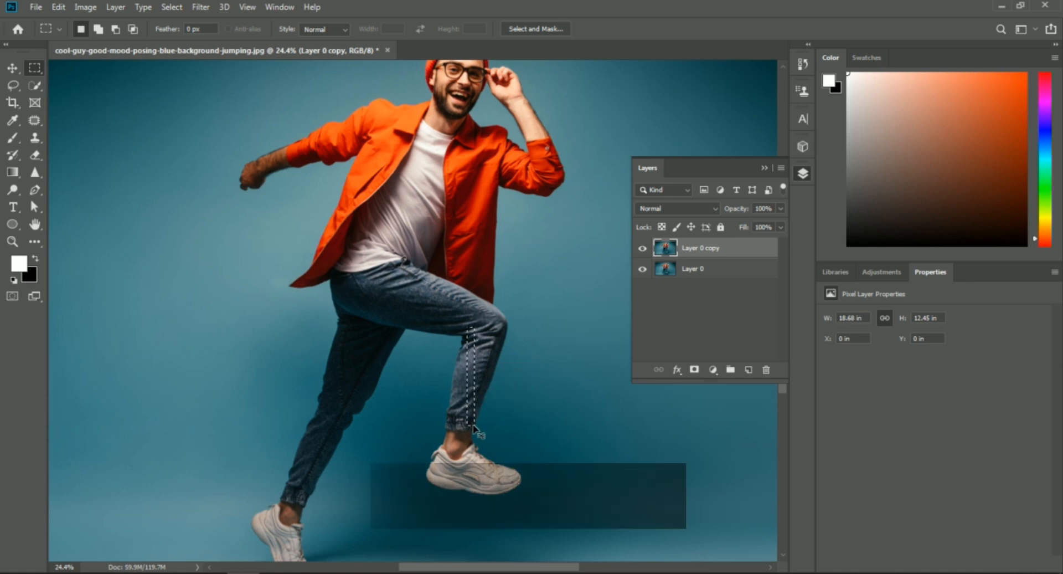
key(ctrl+t)
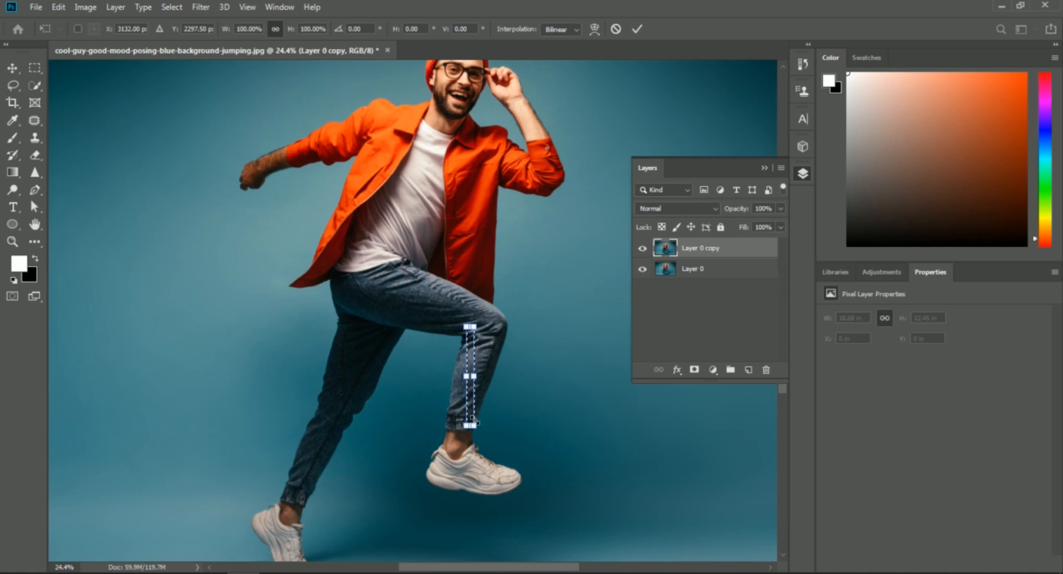
scroll(473, 419, down, 1)
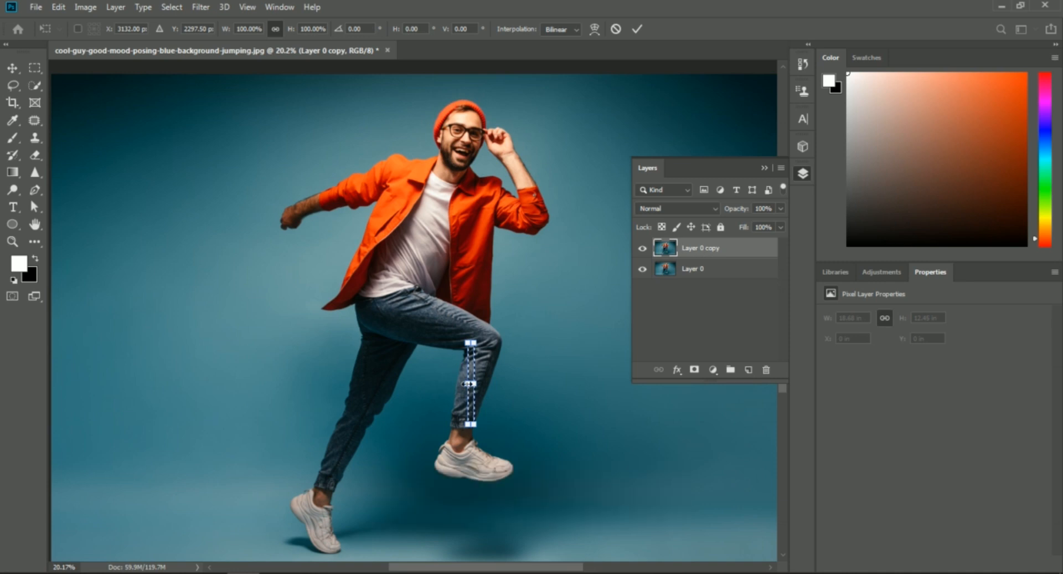
mouse_move(459, 383)
mouse_down()
mouse_move(51, 415)
mouse_move(67, 416)
mouse_up()
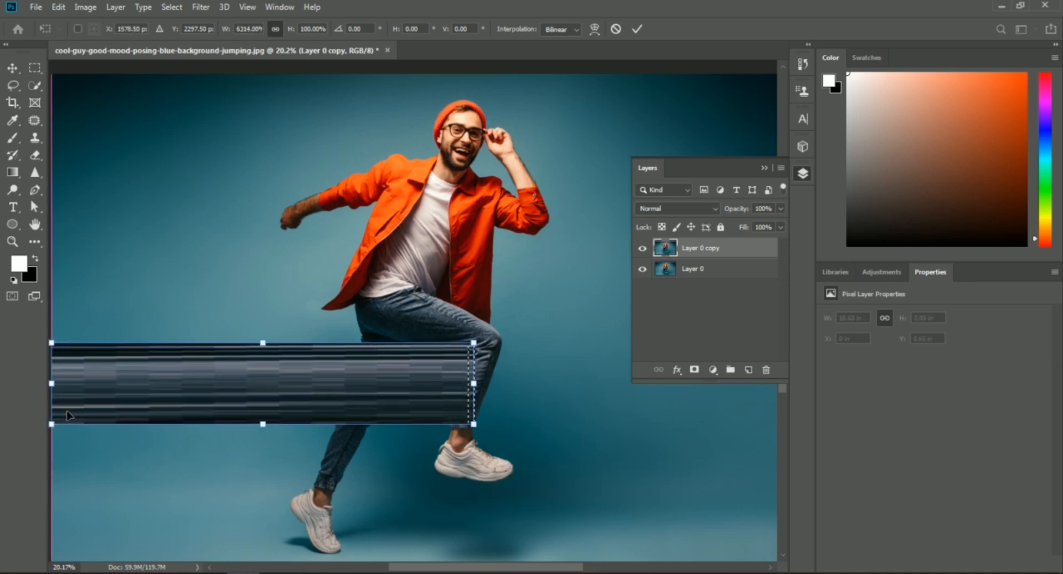
click(636, 29)
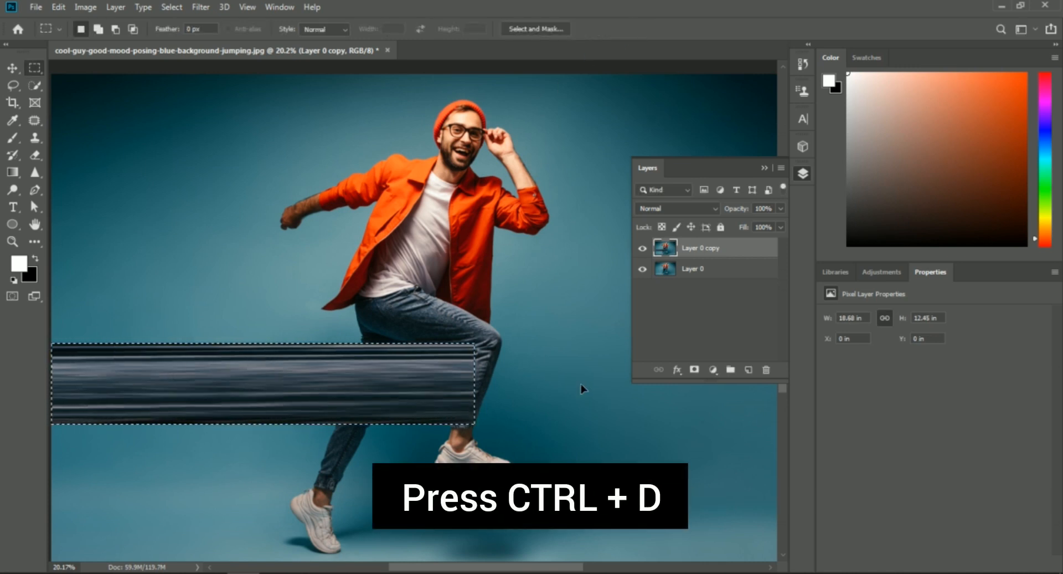
key(ctrl+d)
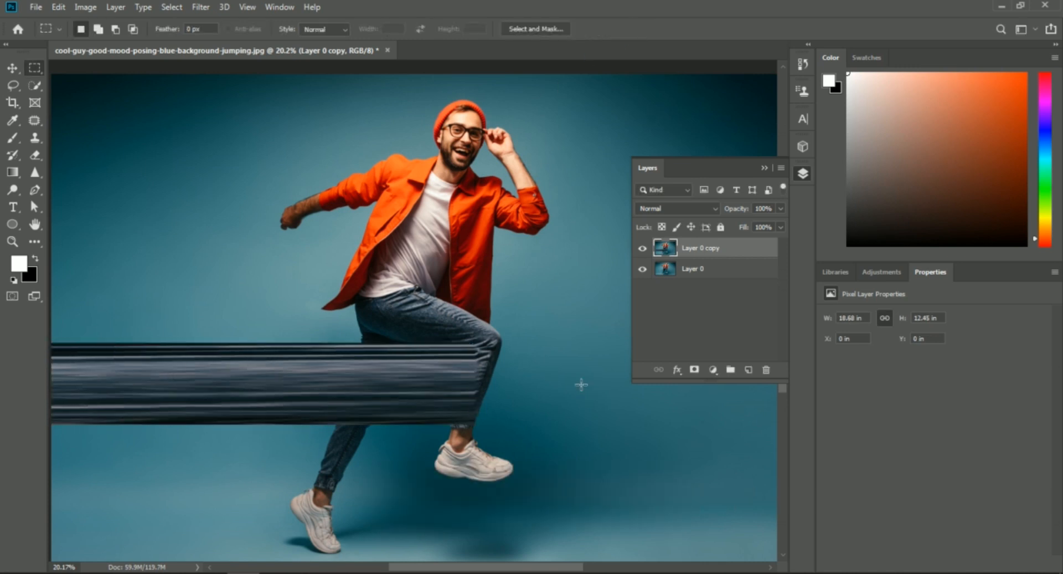
- Add a layer mask to Layer 0 copy and brush away the streak's upper edge where it overlaps the raised thigh
scroll(473, 427, up, 1)
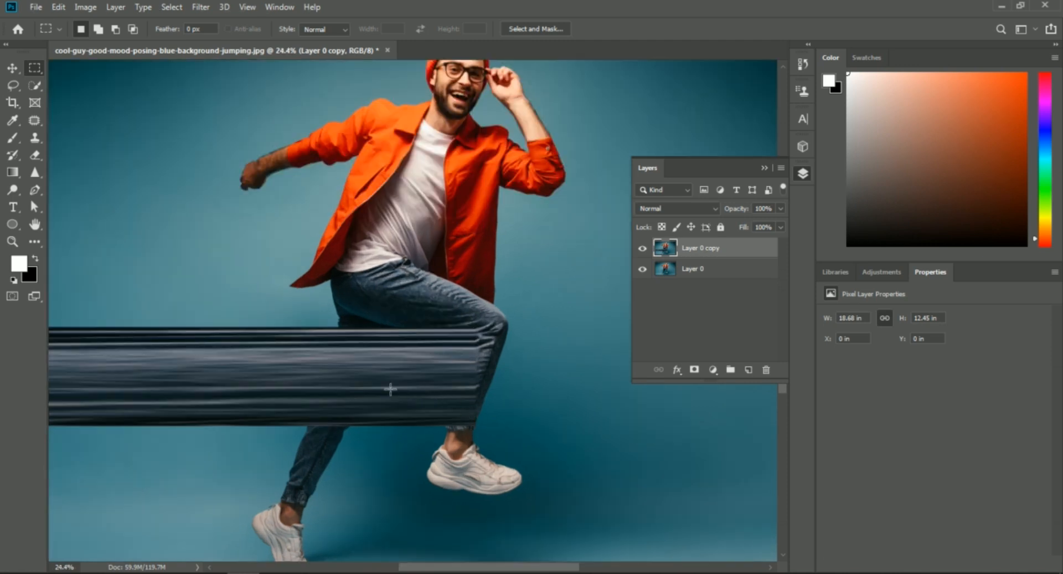
scroll(470, 376, up, 2)
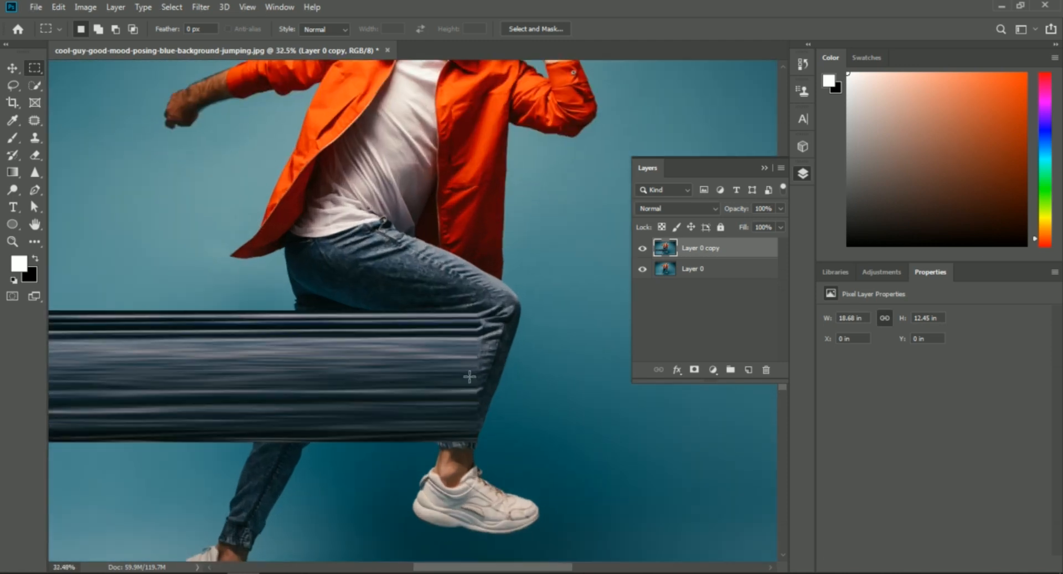
click(695, 370)
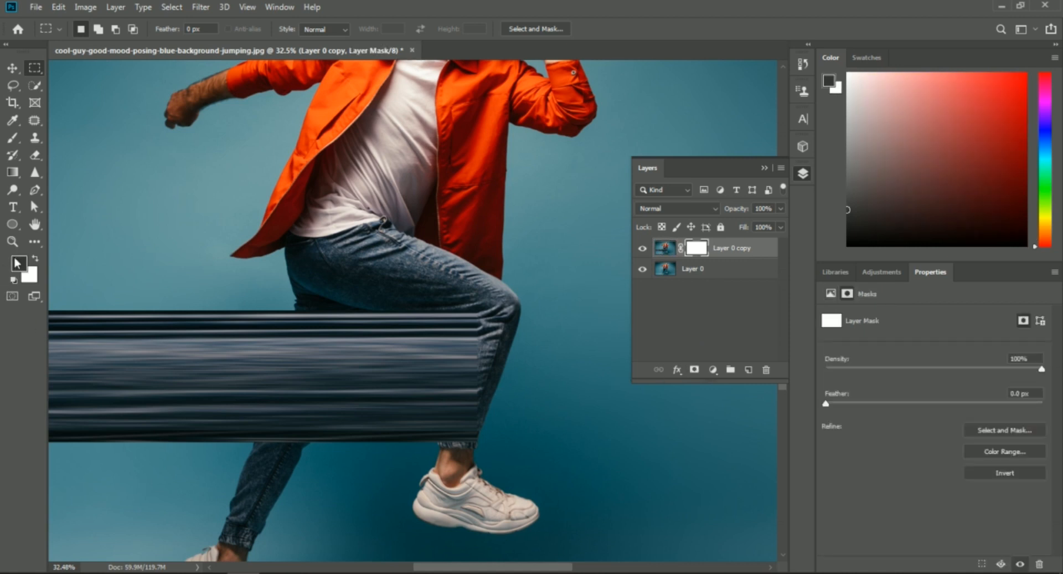
click(14, 138)
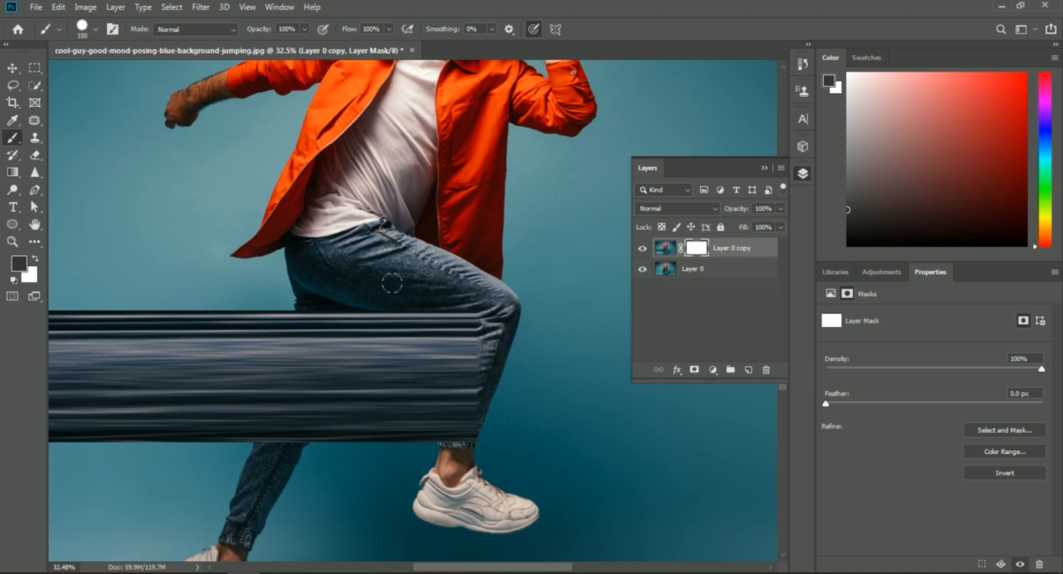
drag(401, 289, 468, 301)
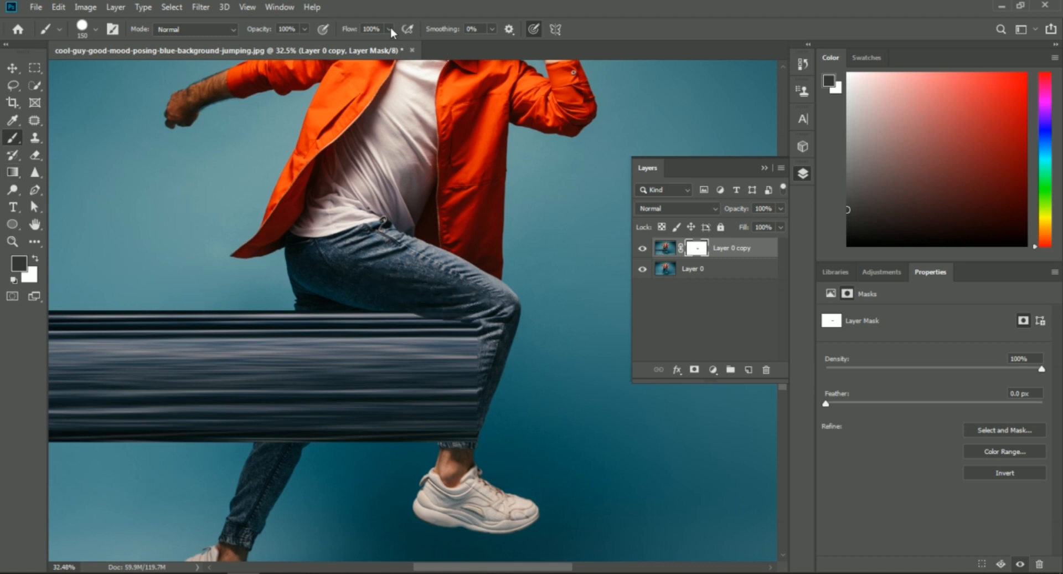
- Lower the brush to 49% opacity and 40% flow and blend the denim streak into the knee and lower leg
drag(263, 33, 243, 35)
drag(346, 32, 321, 32)
drag(407, 297, 465, 304)
drag(480, 395, 462, 430)
drag(349, 33, 341, 34)
drag(257, 36, 247, 36)
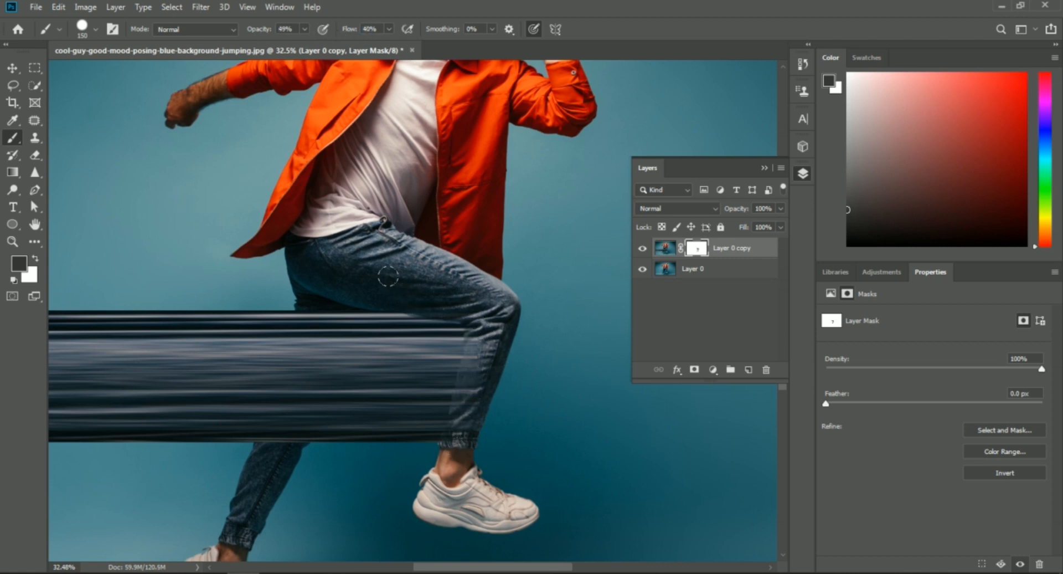
- Stretch a narrow vertical strip of the raised shoe's heel out to the image's left edge
scroll(420, 263, down, 2)
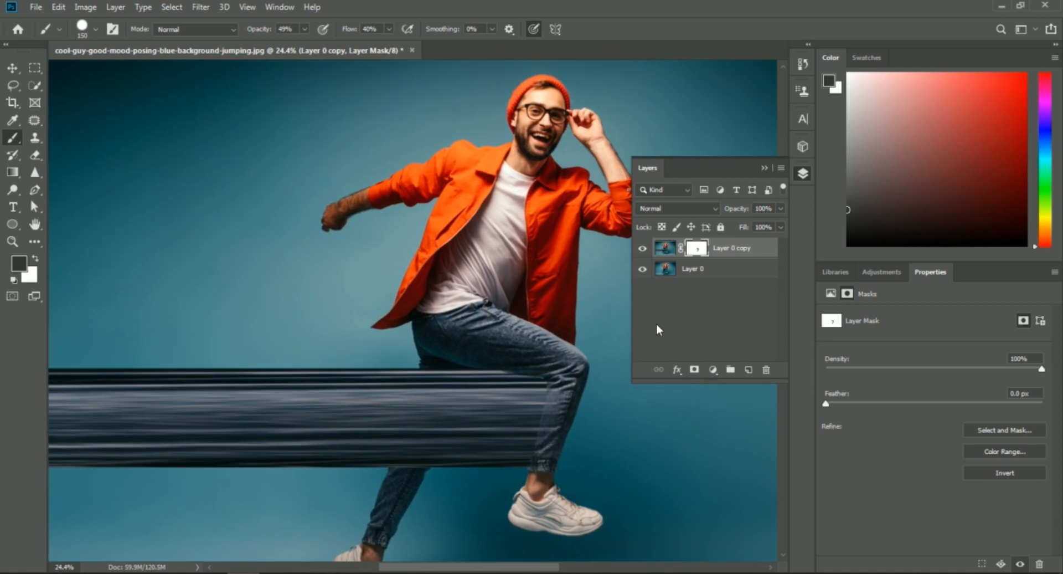
drag(449, 214, 482, 222)
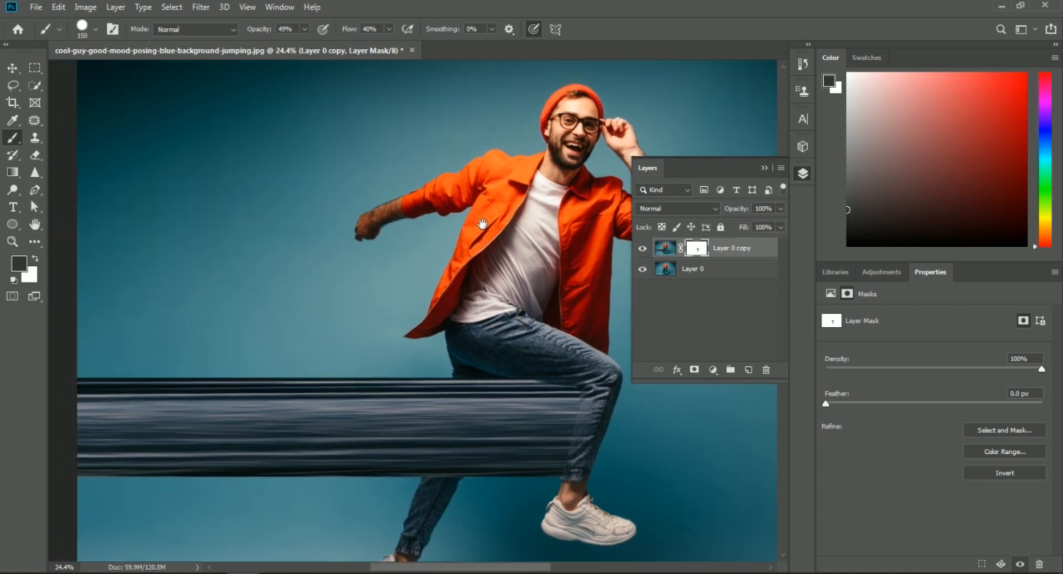
click(35, 68)
scroll(546, 443, down, 1)
scroll(545, 443, up, 4)
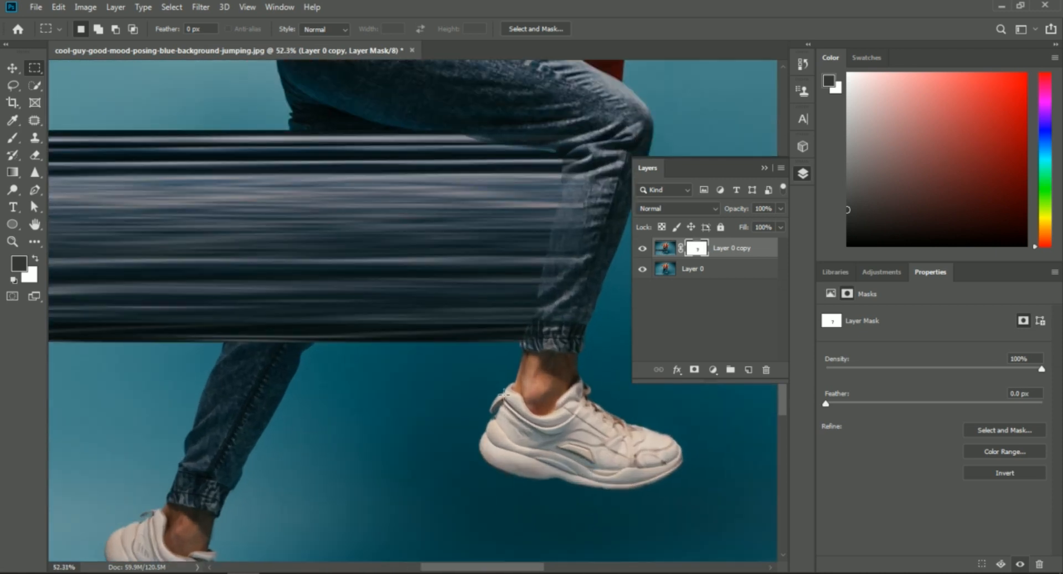
drag(510, 394, 510, 464)
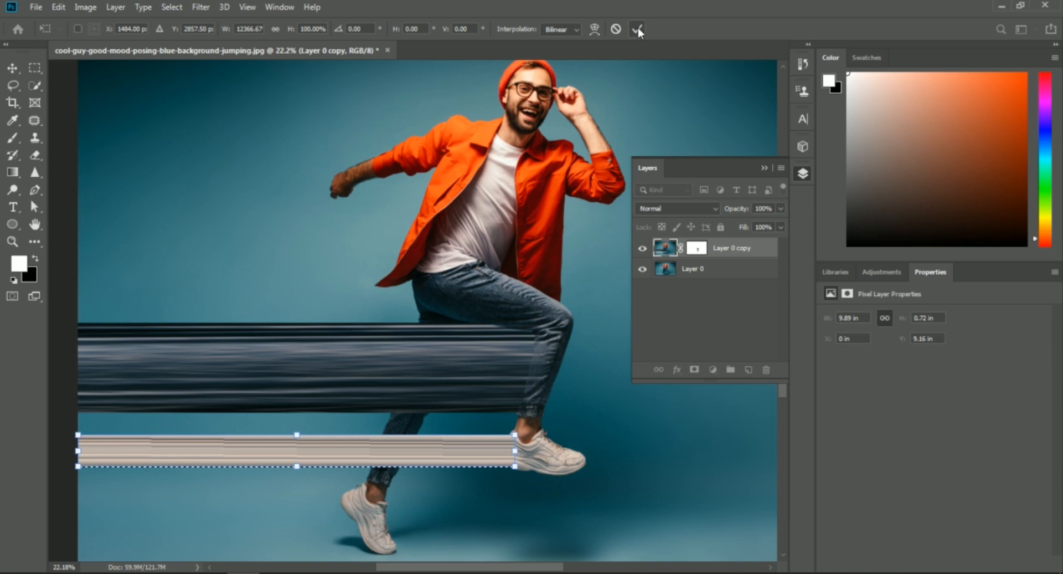
key(Return)
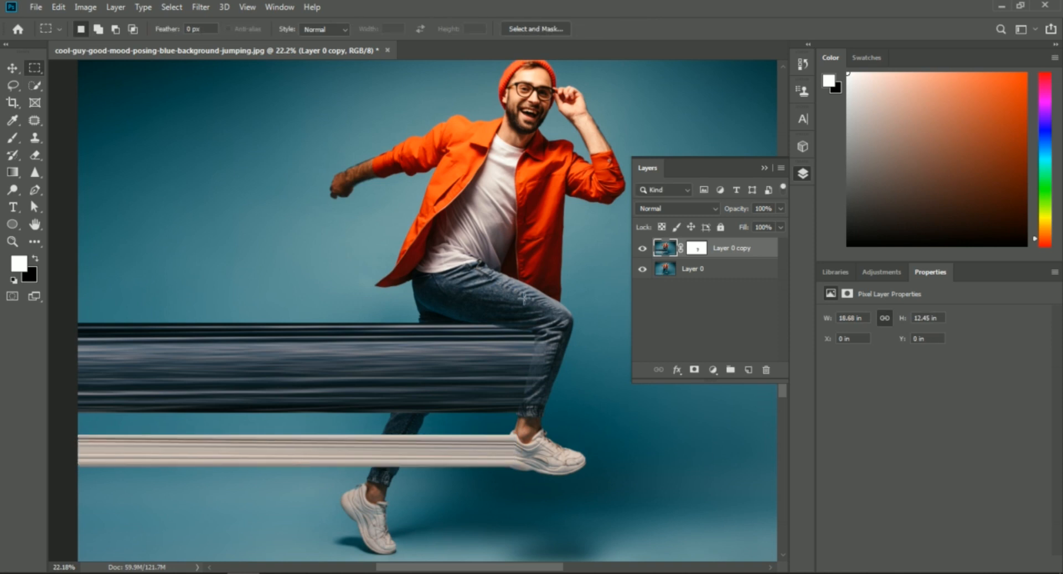
- Stretch a narrow vertical strip of the orange jacket's front panel out to the image's left edge and deselect it
scroll(364, 269, up, 2)
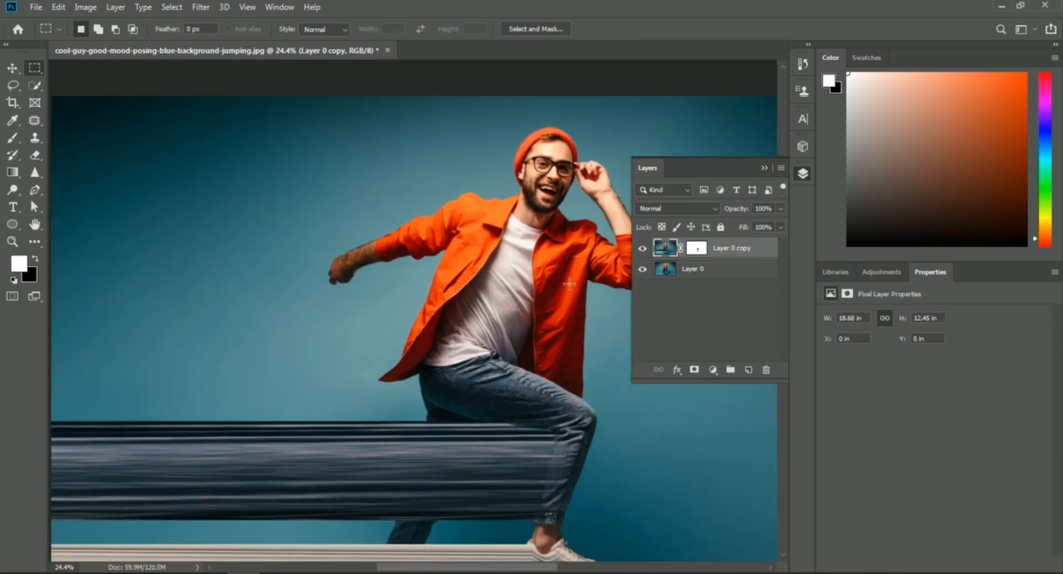
drag(570, 299, 576, 382)
key(ctrl+t)
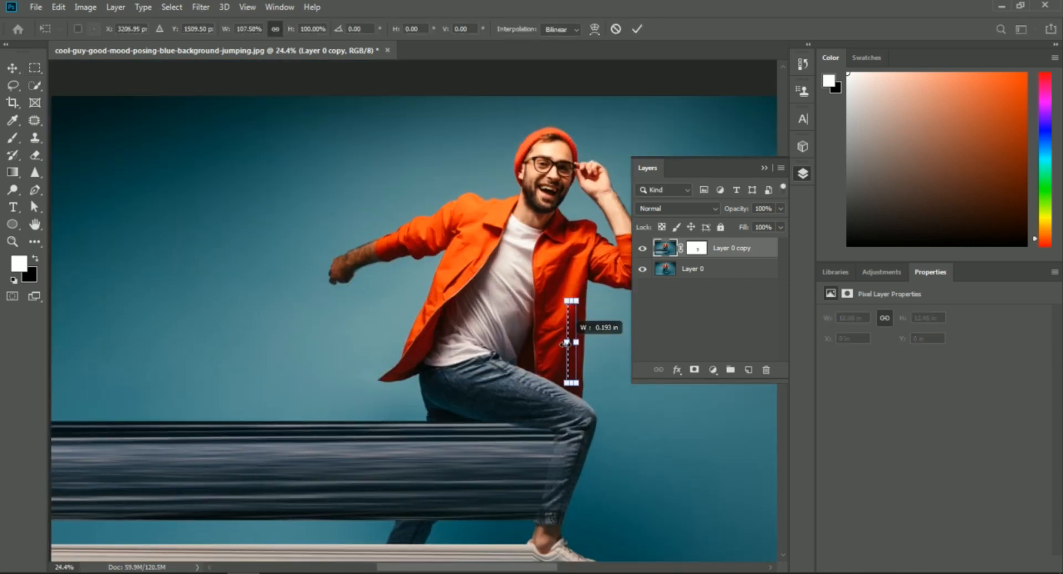
drag(568, 328, 51, 328)
key(Return)
key(ctrl+d)
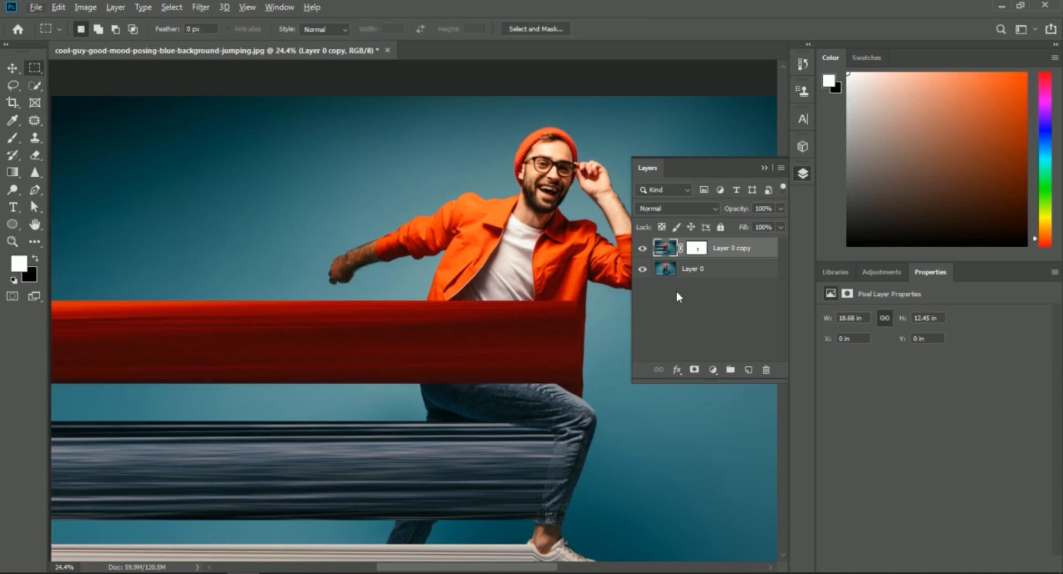
- Paint on the Layer 0 copy mask to soften where the streaks join the shoe, lower leg and jacket
click(692, 253)
click(12, 138)
drag(552, 538, 494, 310)
scroll(494, 362, up, 6)
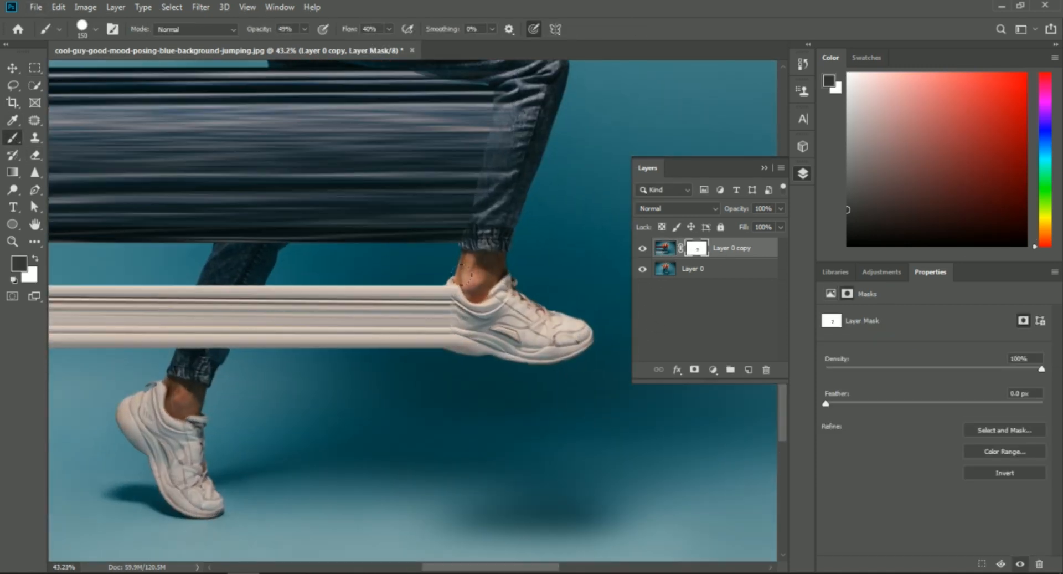
drag(512, 259, 560, 417)
drag(501, 104, 485, 336)
drag(540, 252, 523, 372)
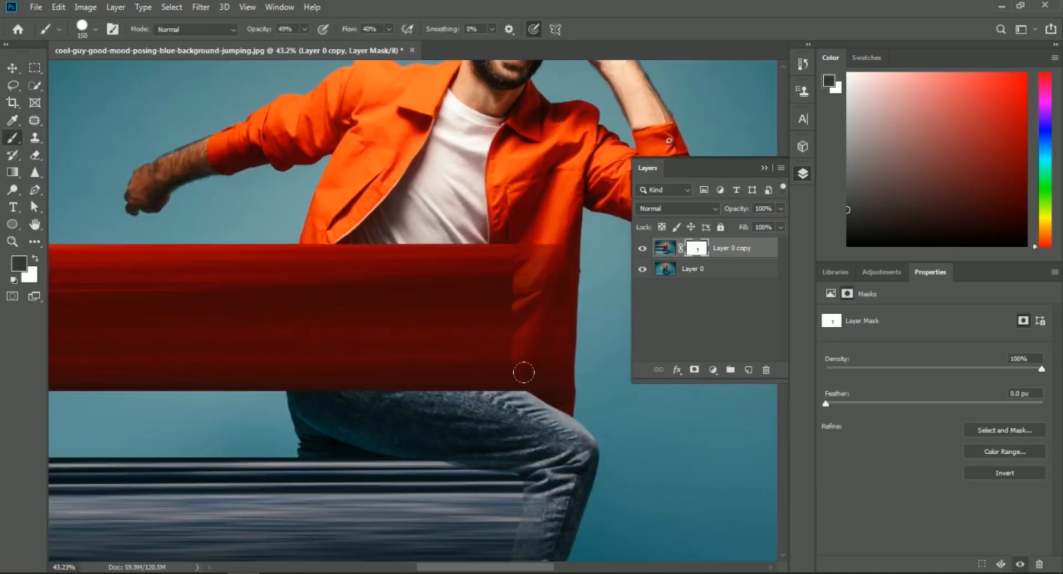
- Raise the brush opacity and flow to 100% and mask the red streak off the shirt and the open jacket
drag(350, 30, 385, 29)
drag(276, 29, 289, 30)
mouse_move(321, 363)
mouse_down()
mouse_move(319, 266)
mouse_move(402, 315)
mouse_move(372, 208)
mouse_up()
drag(251, 34, 263, 34)
mouse_move(549, 249)
mouse_down()
mouse_move(470, 382)
mouse_move(336, 274)
mouse_move(288, 366)
mouse_move(299, 255)
mouse_up()
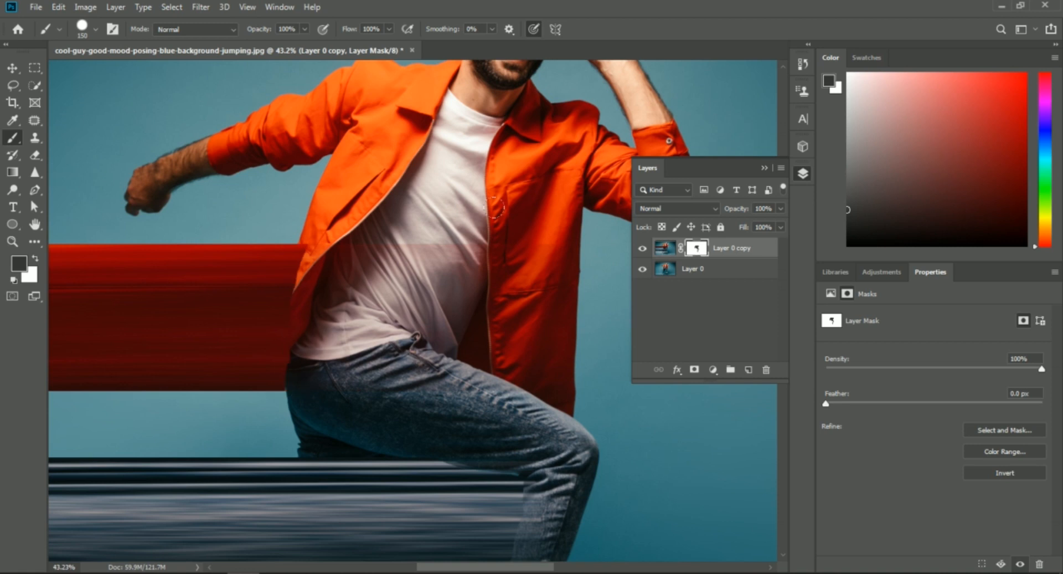
- Reduce Layer 0 copy's opacity to 74% and mask the red streak off the jacket's rear flap along its outer edge
drag(730, 210, 715, 210)
scroll(315, 313, up, 4)
drag(265, 297, 347, 301)
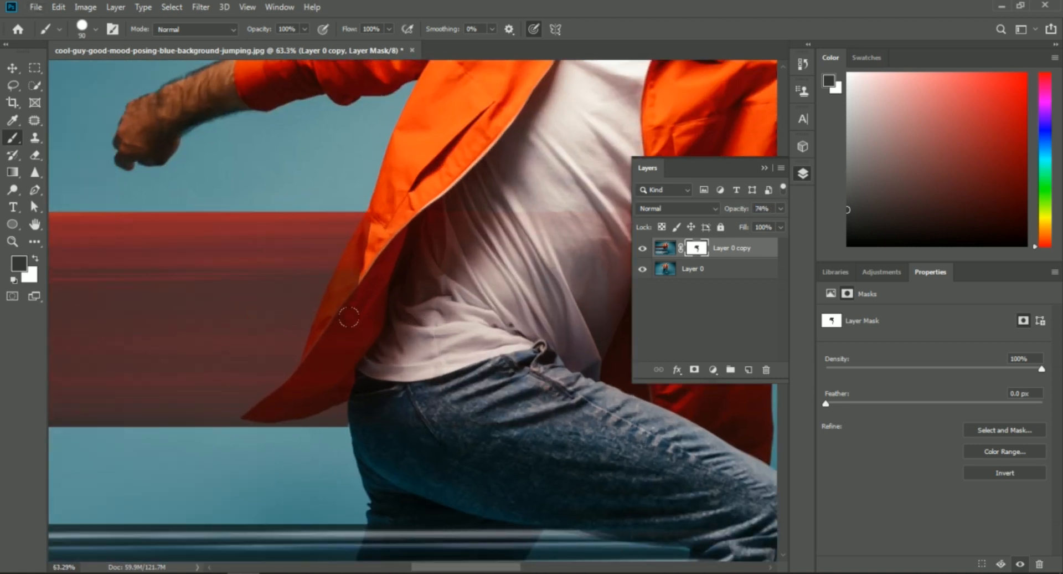
key(bracketleft)
key(bracketleft)
key(bracketleft)
mouse_move(343, 372)
mouse_down()
mouse_move(301, 388)
mouse_move(308, 334)
mouse_up()
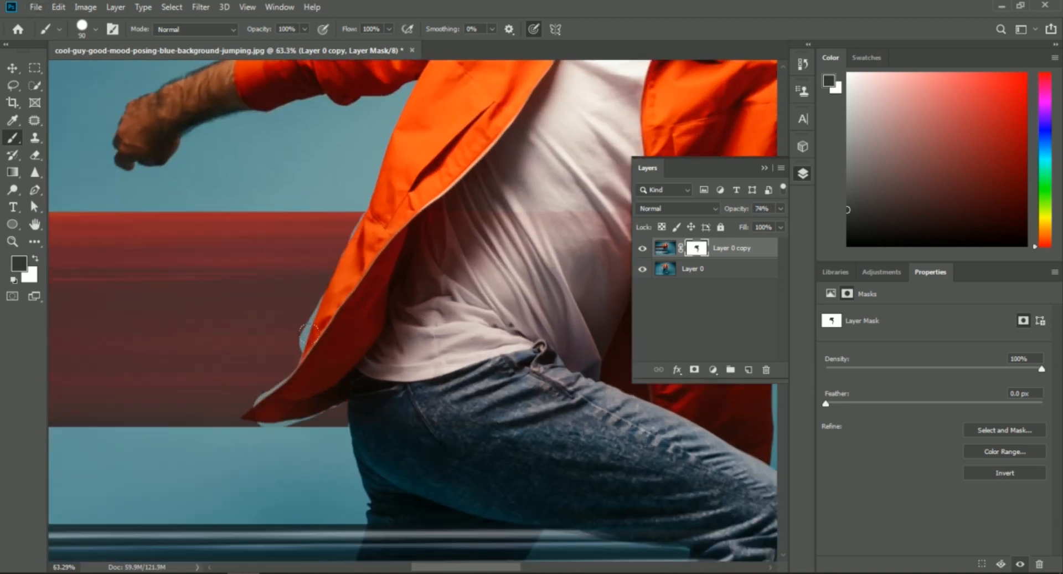
- Paint white on the mask to restore the red streak in the gaps along the jacket flap's outer edge
click(35, 259)
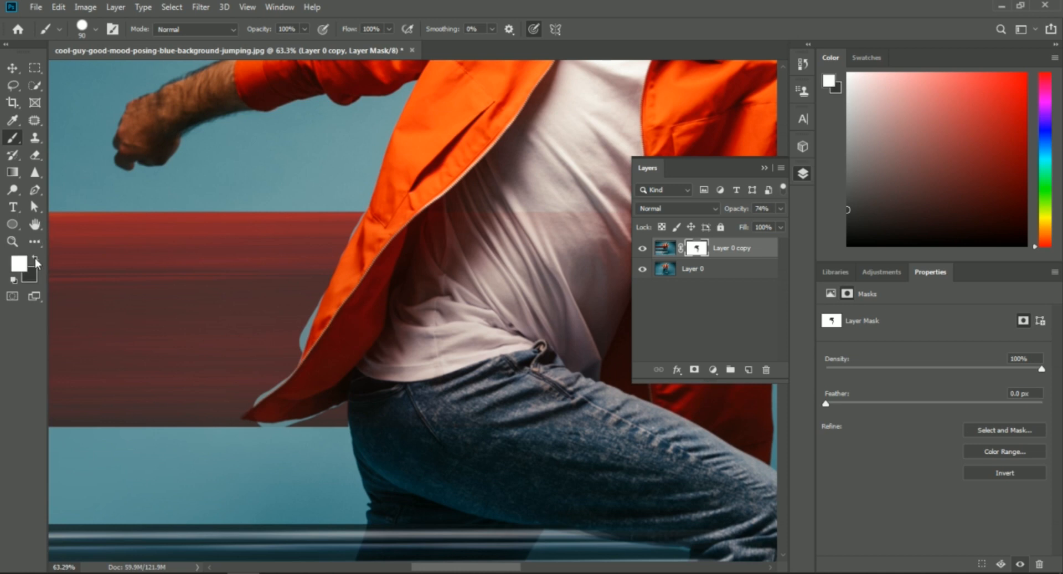
scroll(341, 389, up, 3)
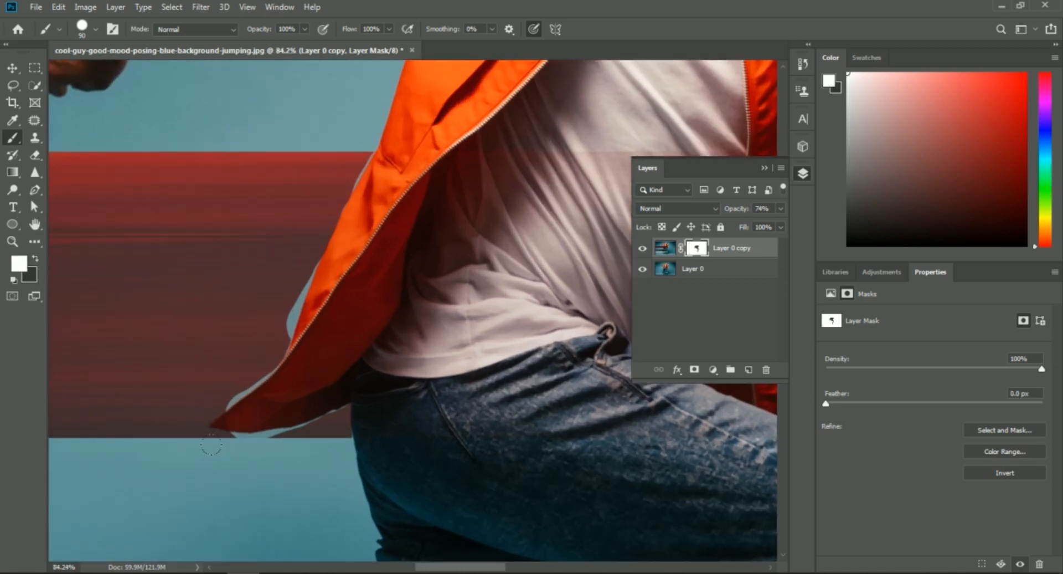
drag(215, 444, 292, 436)
drag(310, 275, 289, 334)
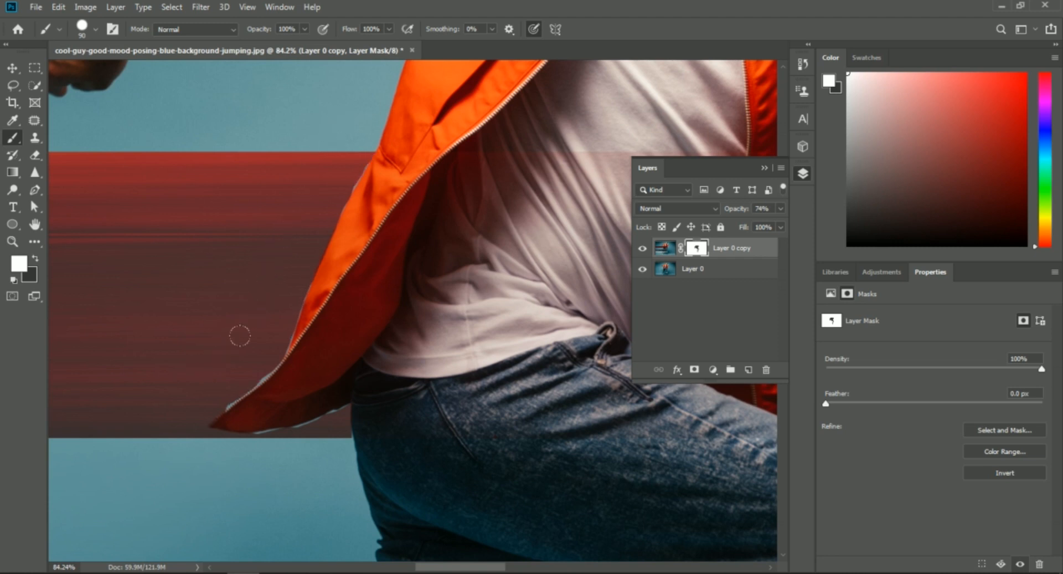
- Refine the mask at the jacket's lower hem with a 30 px brush and restore Layer 0 copy's opacity to 100%
mouse_move(297, 417)
mouse_down()
mouse_move(234, 422)
mouse_move(245, 423)
mouse_move(240, 393)
mouse_move(226, 424)
mouse_move(253, 413)
mouse_up()
key(x)
key(x)
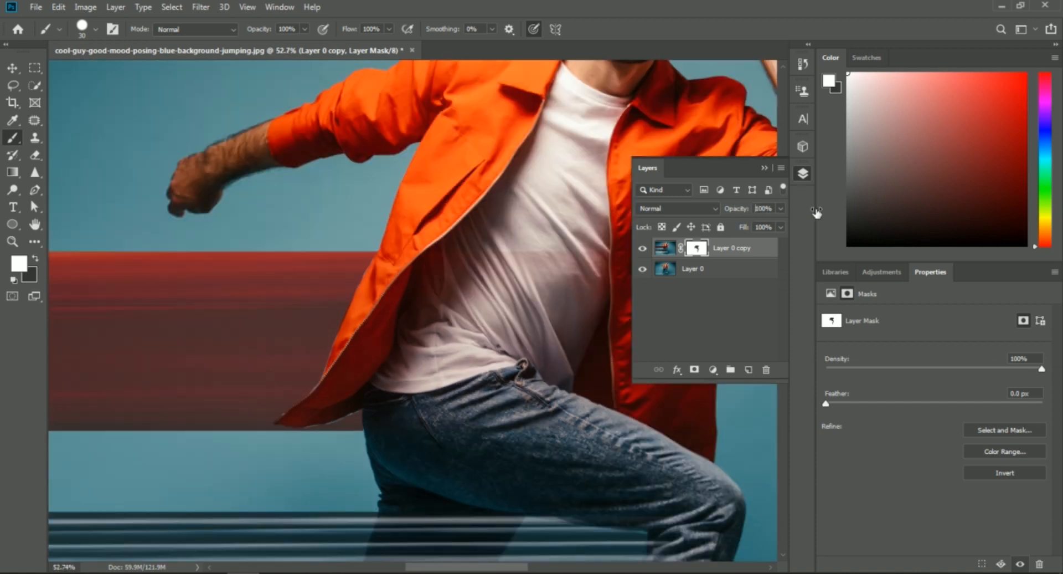
scroll(743, 337, down, 5)
- Copy the red streak beside the jacket from Layer 0 copy onto a new layer, about 6.69 by 1.71 in
key(ctrl+2)
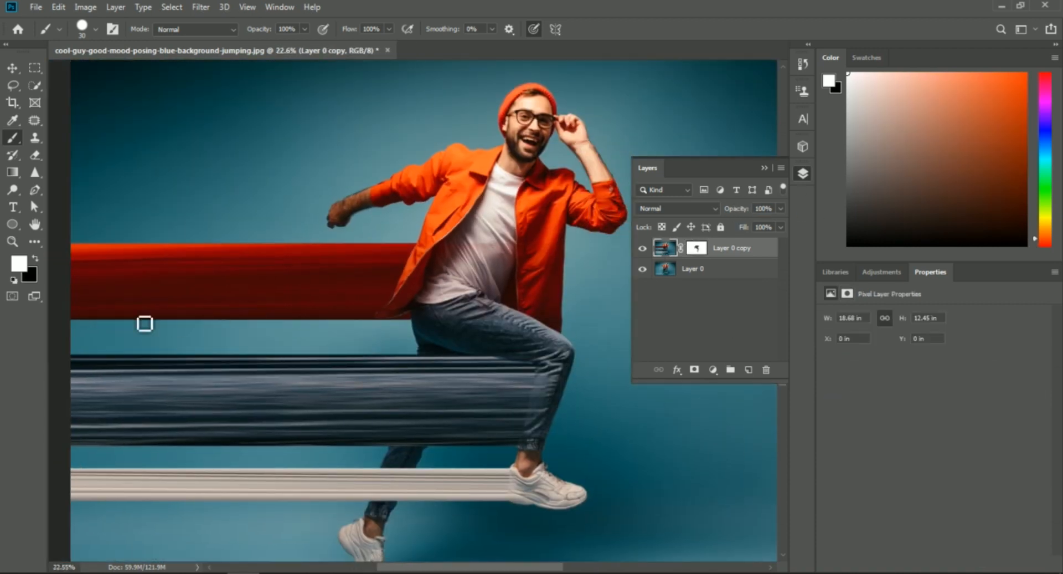
click(36, 68)
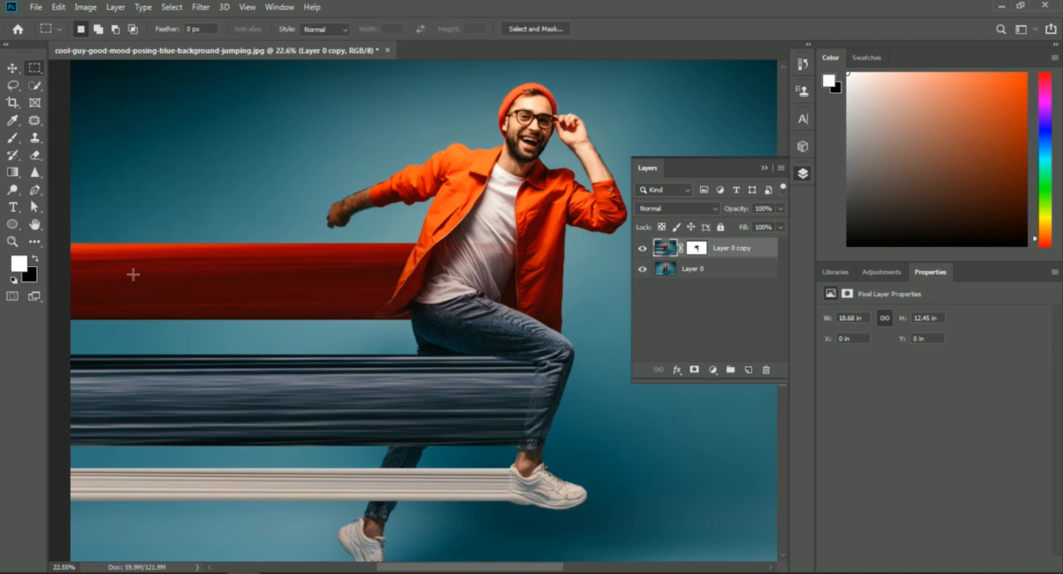
drag(69, 243, 371, 319)
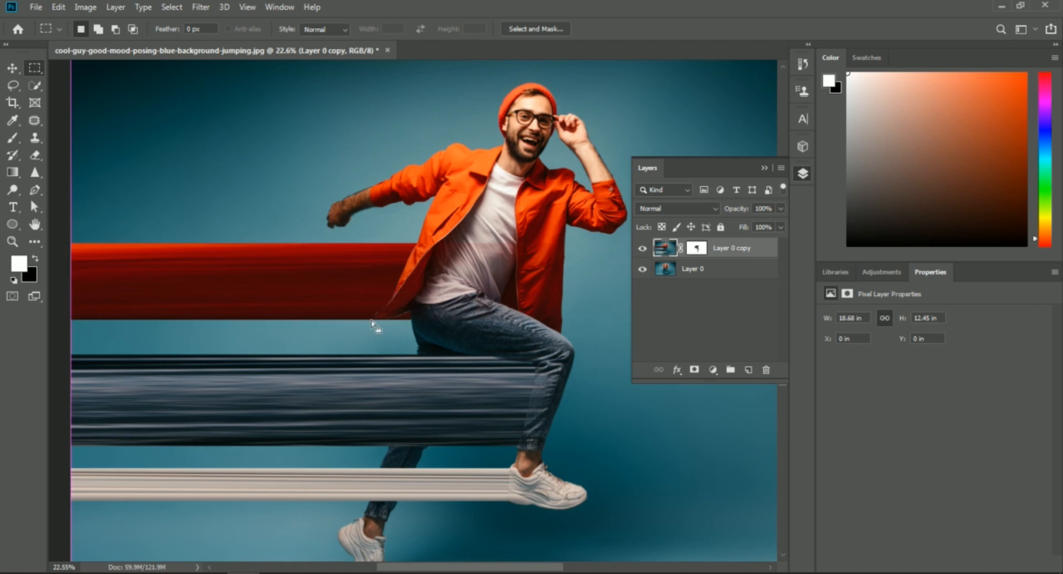
key(ctrl+c)
key(ctrl+v)
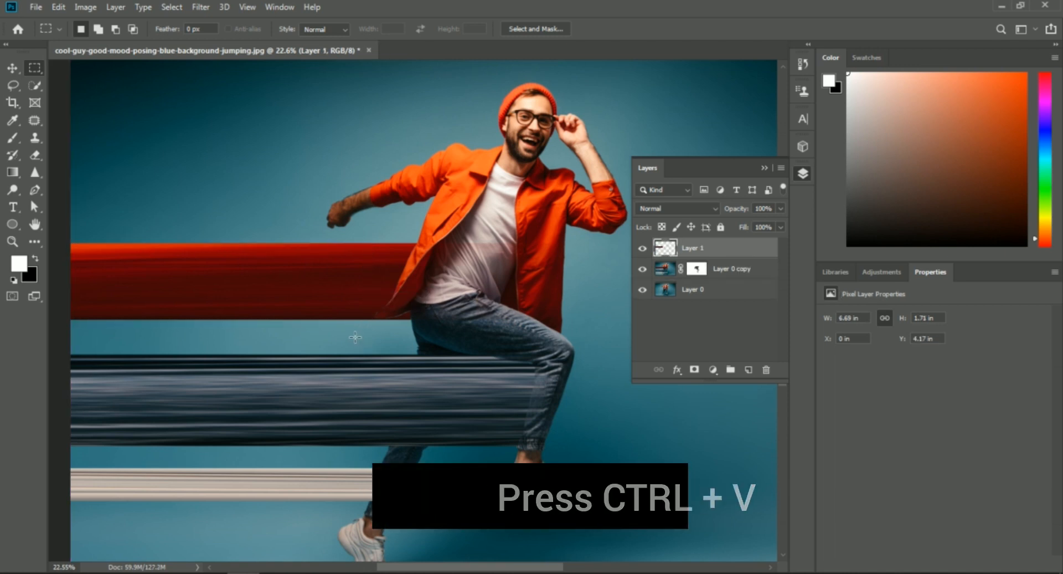
key(ctrl+t)
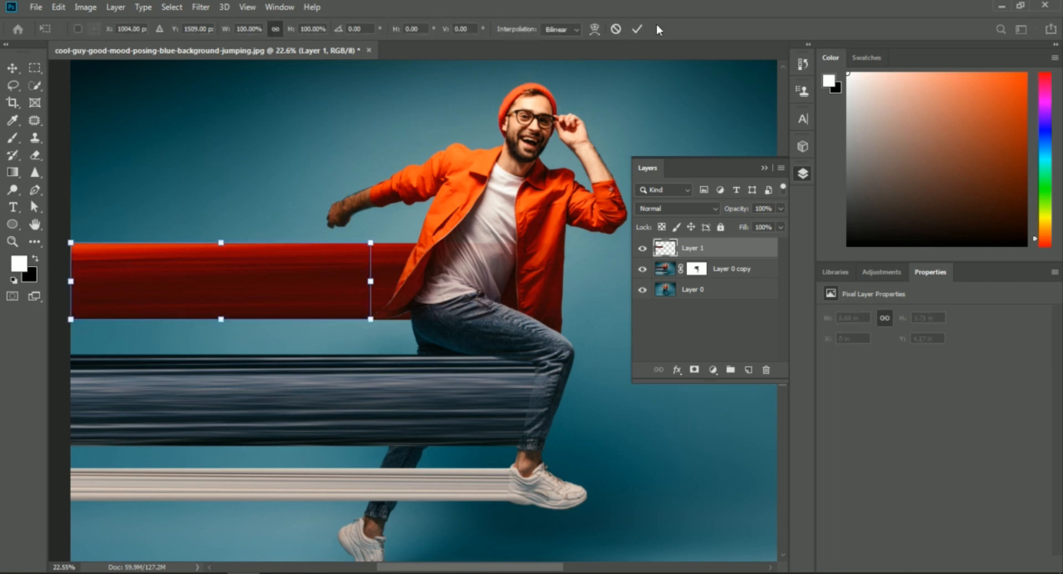
click(637, 29)
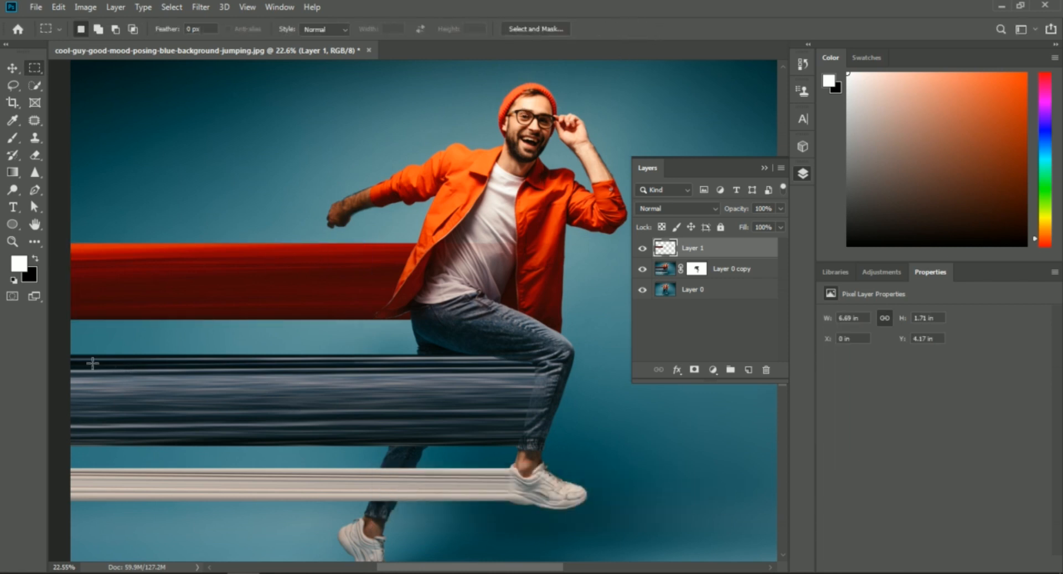
- Copy the jeans streak and the shoe streak from Layer 0 copy onto separate layers, about 8.66 by 1.98 in and 9.5 by 0.71 in
drag(71, 353, 456, 446)
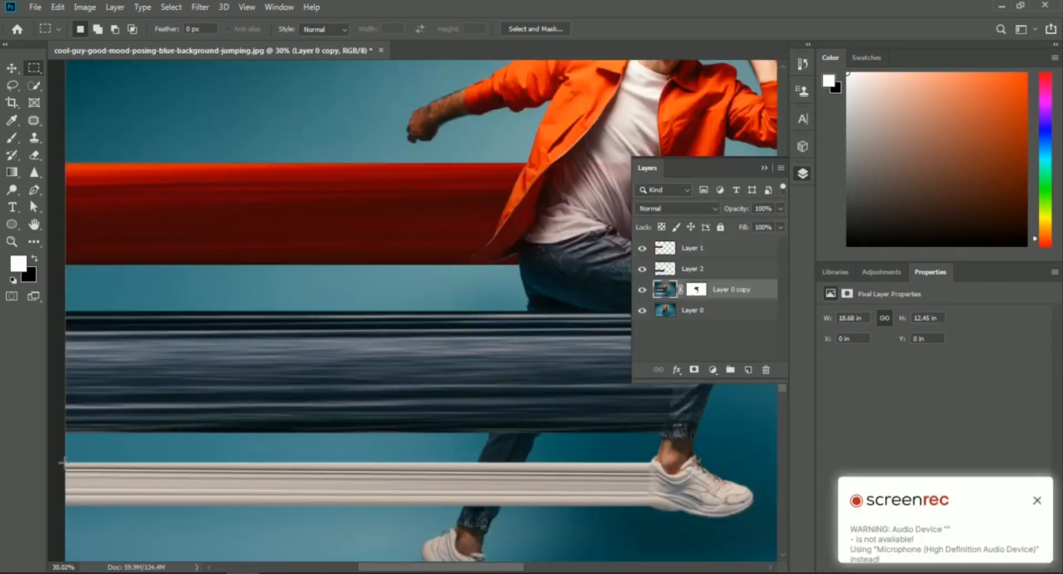
drag(62, 461, 651, 509)
key(ctrl+j)
scroll(392, 372, down, 3)
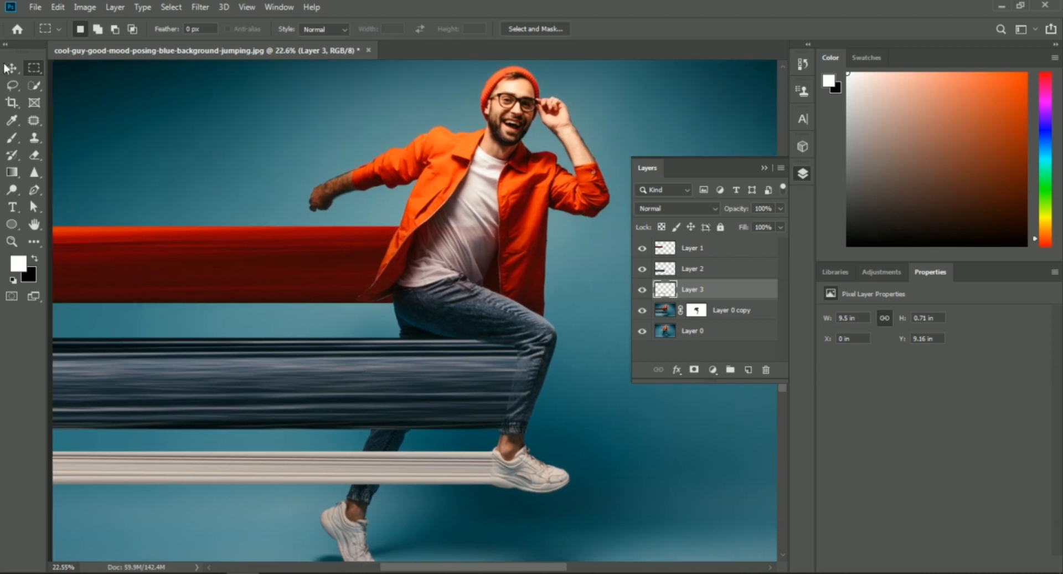
- Warp the shoe streak on Layer 3 so its far end curves downward and widens to about 2.98 in high
key(v)
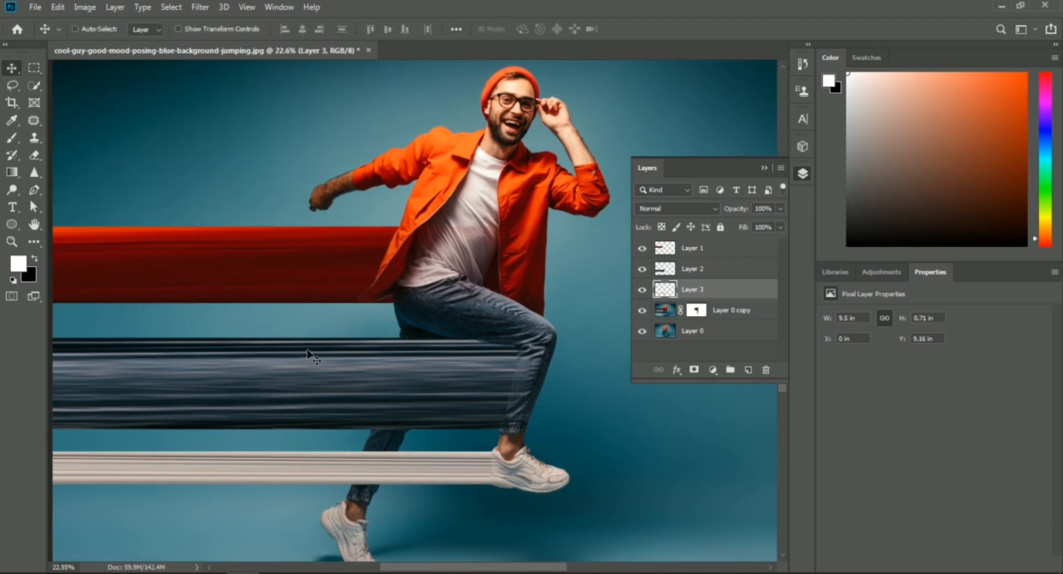
key(ctrl+t)
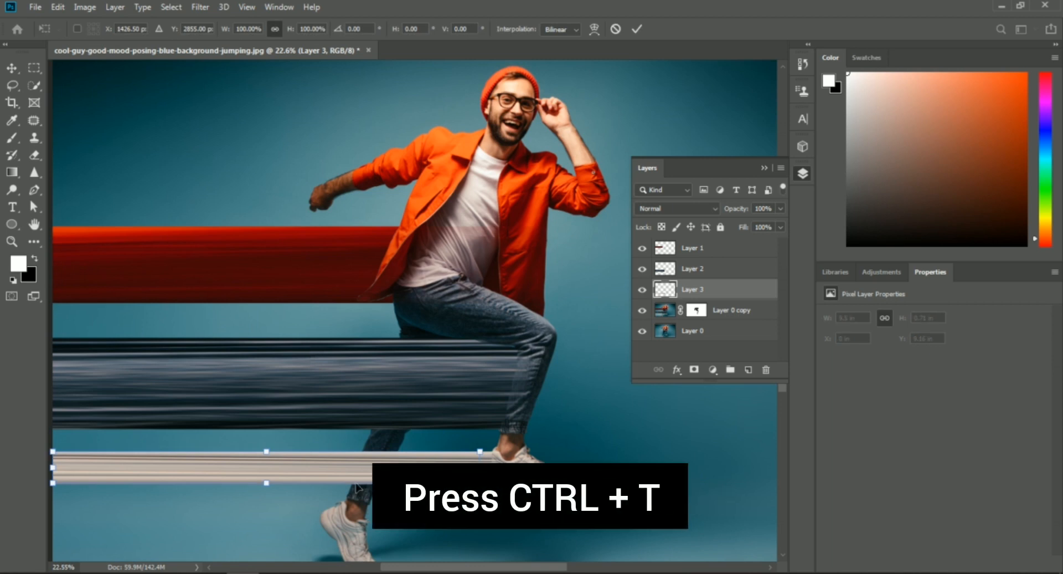
scroll(365, 478, down, 2)
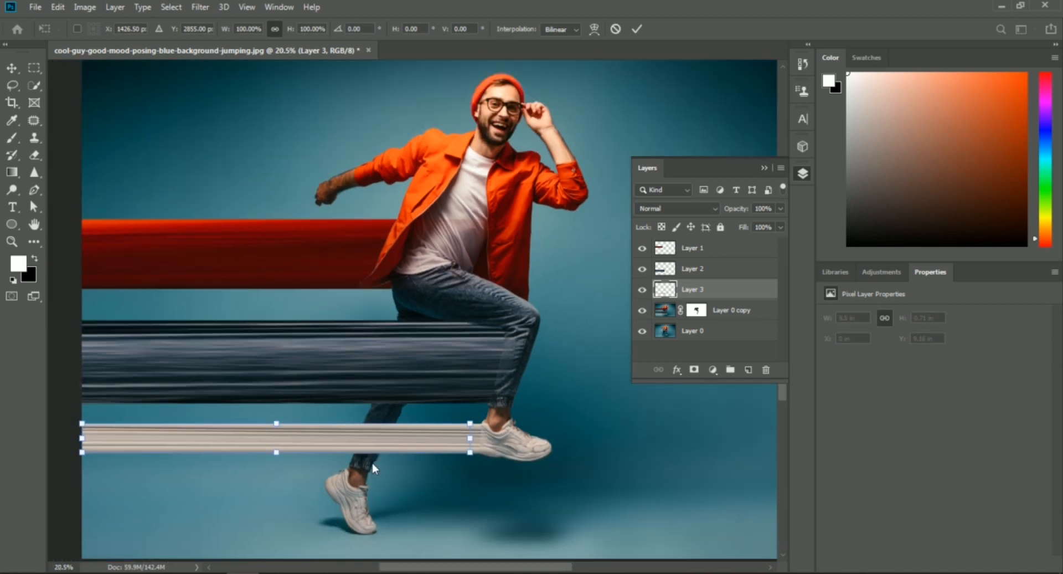
scroll(356, 456, right, 1)
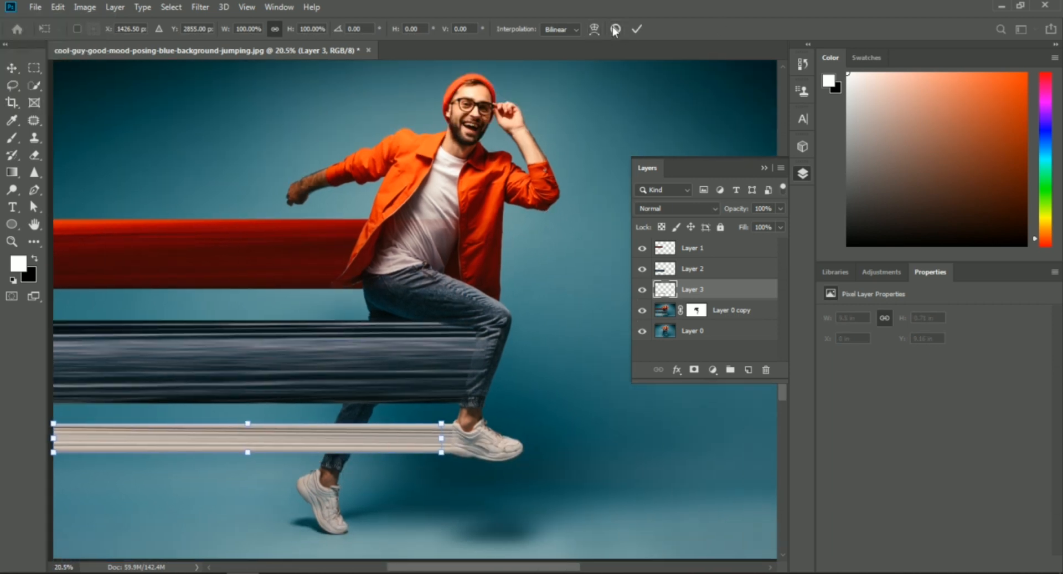
click(595, 29)
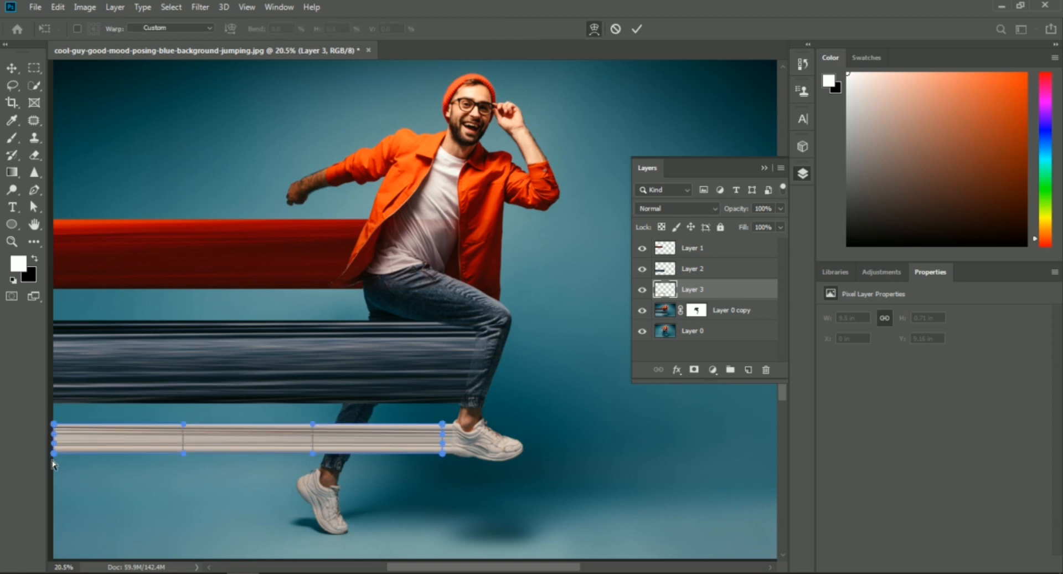
drag(53, 453, 60, 549)
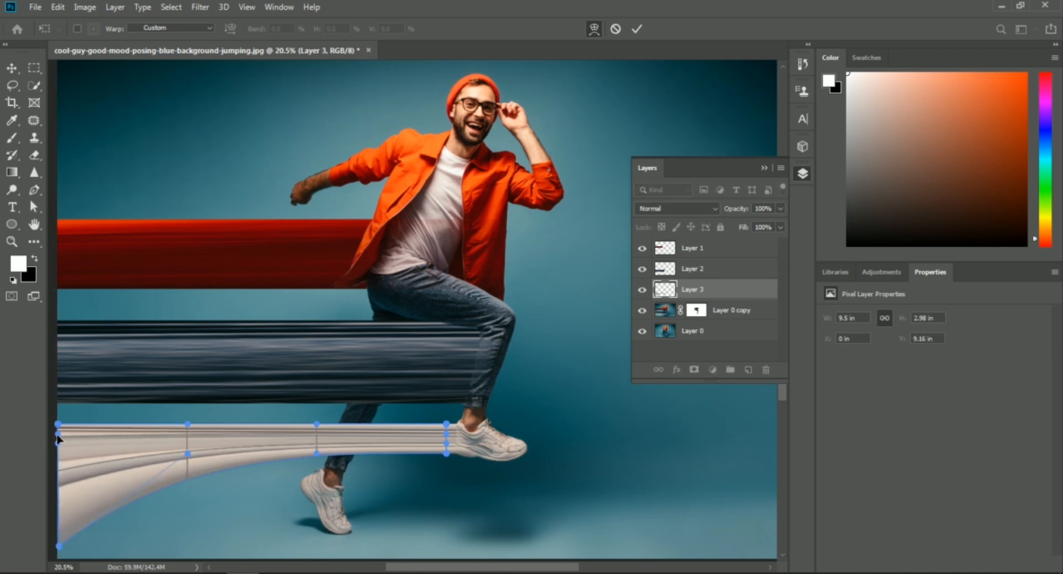
drag(60, 429, 58, 481)
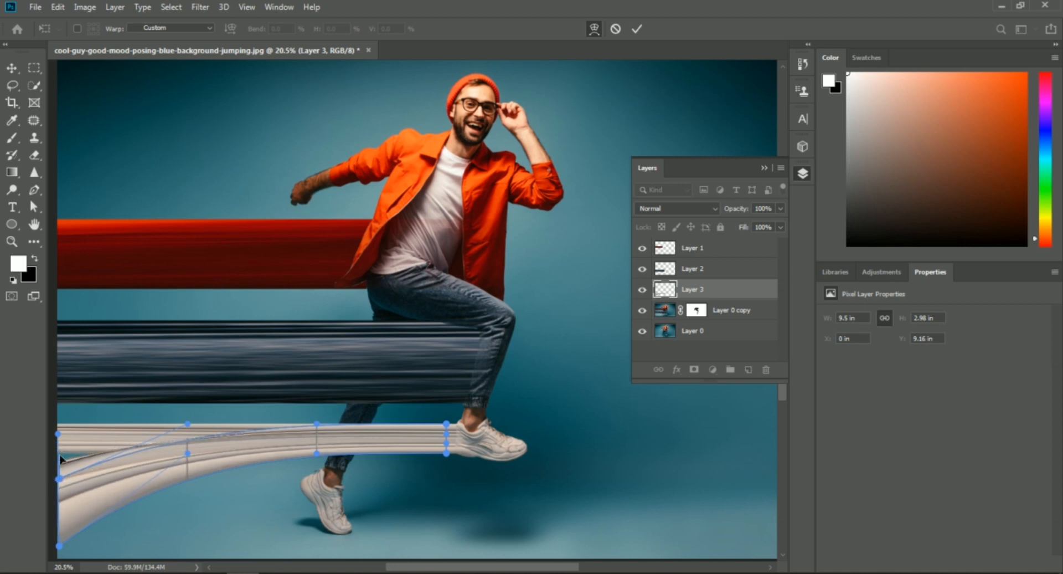
drag(58, 435, 60, 488)
key(Return)
- Warp the jeans streak on Layer 2 into a twist by pulling its upper far corner below the lower one, about 8.72 by 4.77 in
click(693, 269)
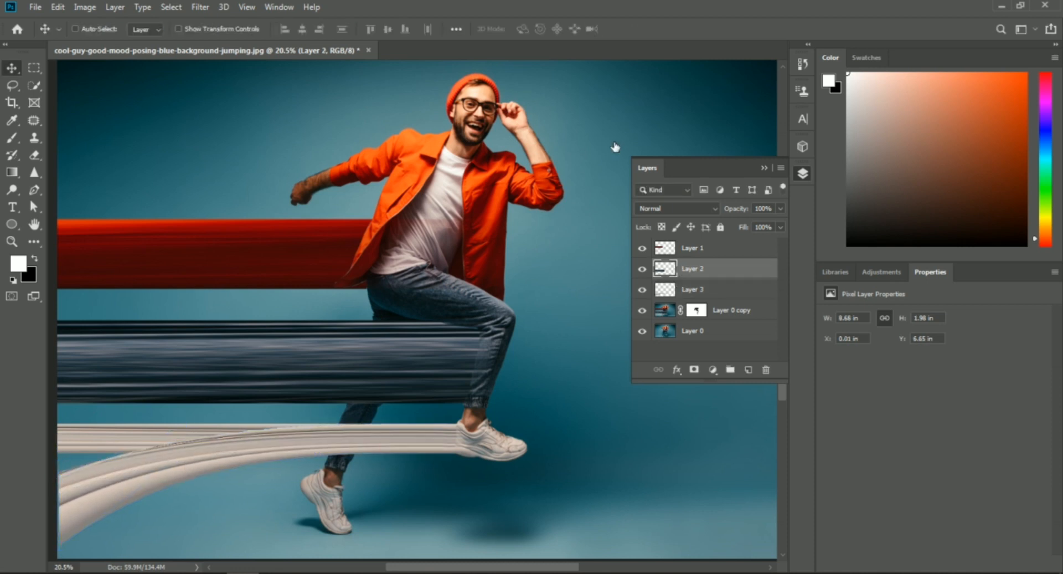
key(ctrl+t)
click(593, 30)
drag(58, 322, 53, 527)
mouse_move(294, 321)
mouse_down()
mouse_move(283, 346)
mouse_move(284, 332)
mouse_up()
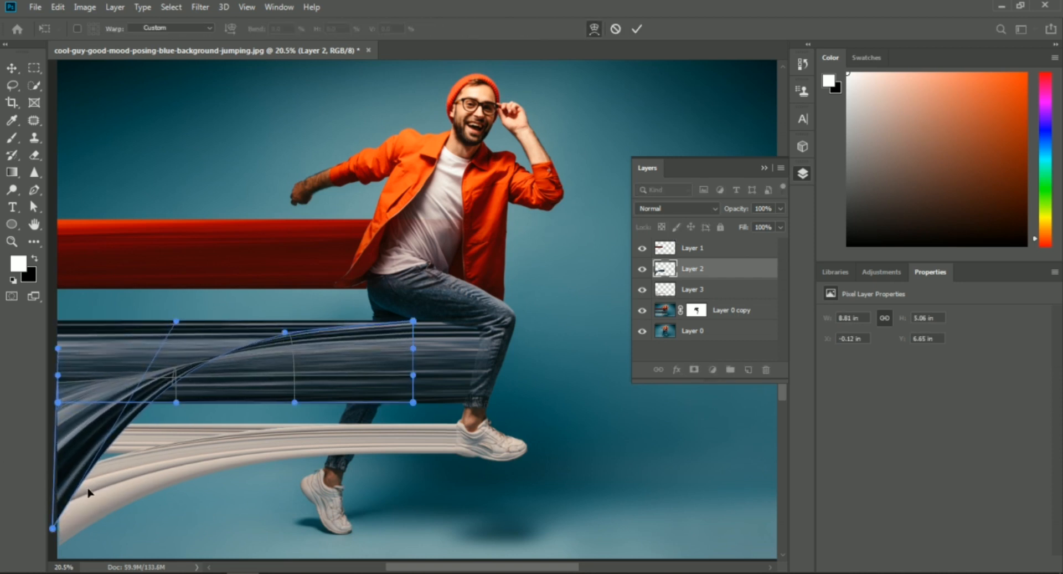
drag(58, 375, 57, 388)
drag(58, 349, 55, 389)
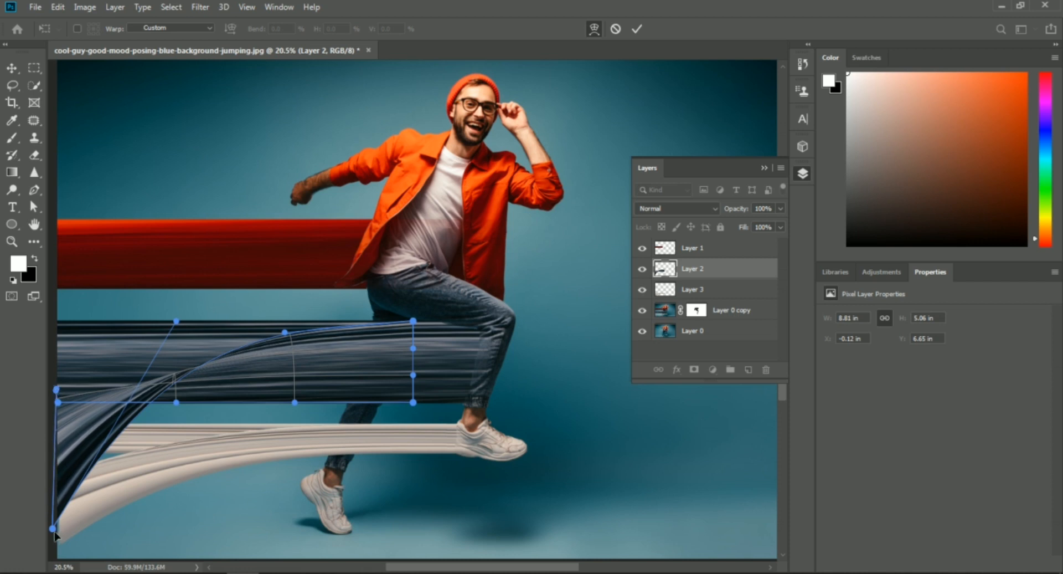
drag(52, 528, 54, 516)
- Warp the jacket's red streak on Layer 1 into a flared twist at its far end, about 6.79 by 5.15 in
click(693, 255)
key(ctrl+t)
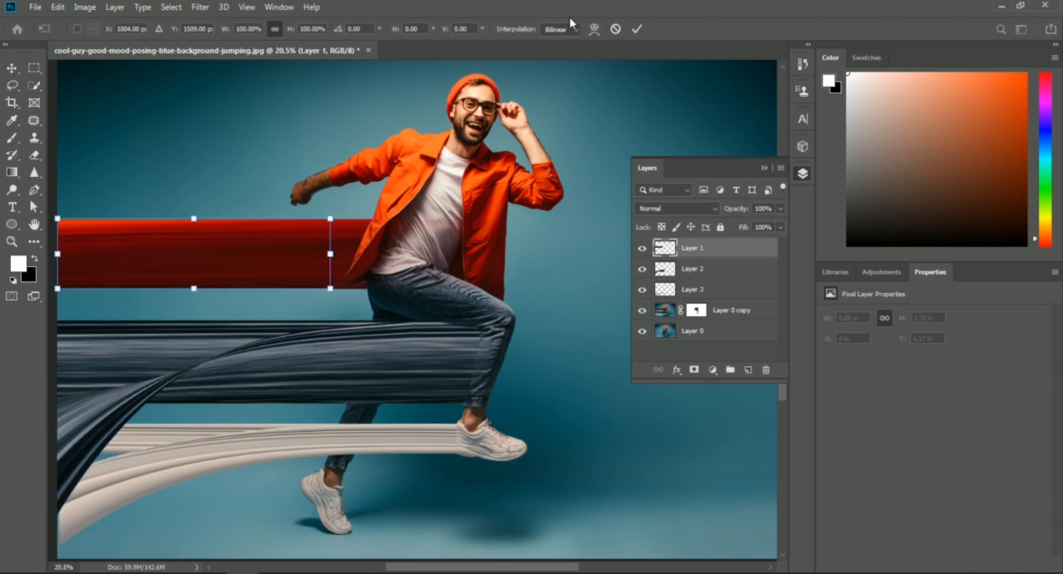
click(594, 29)
drag(57, 221, 64, 147)
drag(69, 297, 60, 403)
mouse_move(65, 194)
mouse_down()
mouse_move(62, 78)
mouse_move(148, 362)
mouse_move(63, 193)
mouse_up()
drag(61, 402, 65, 404)
key(Return)
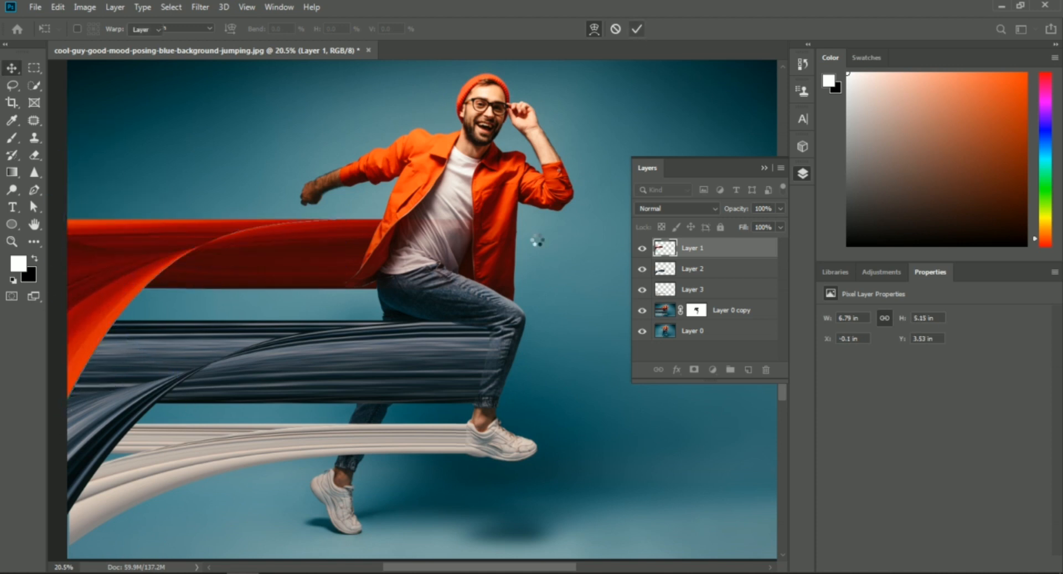
- Duplicate Layer 0 copy together with its mask and hide the original Layer 0 copy
scroll(536, 249, up, 1)
click(692, 289)
click(718, 313)
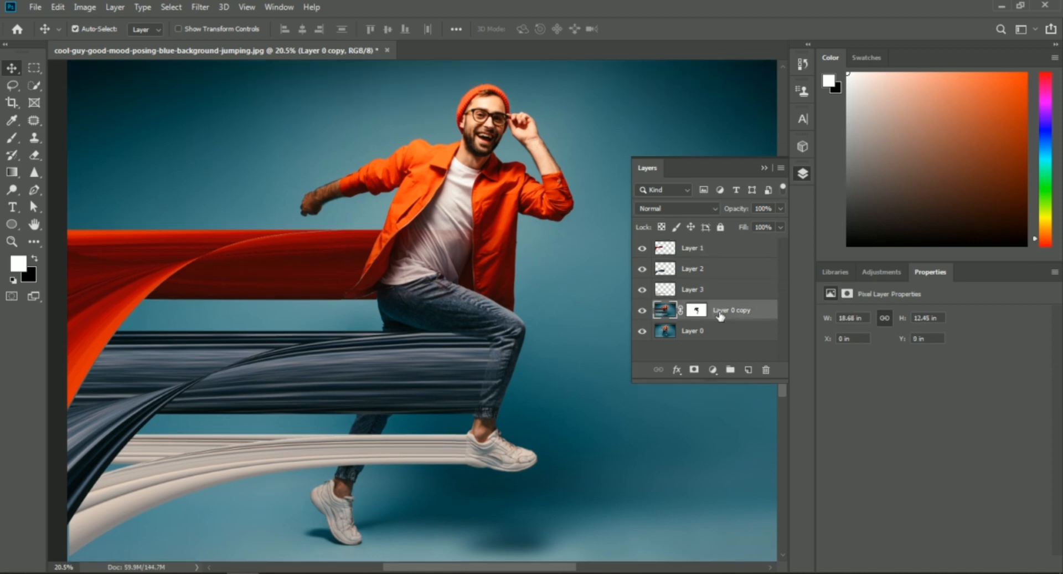
key(ctrl+j)
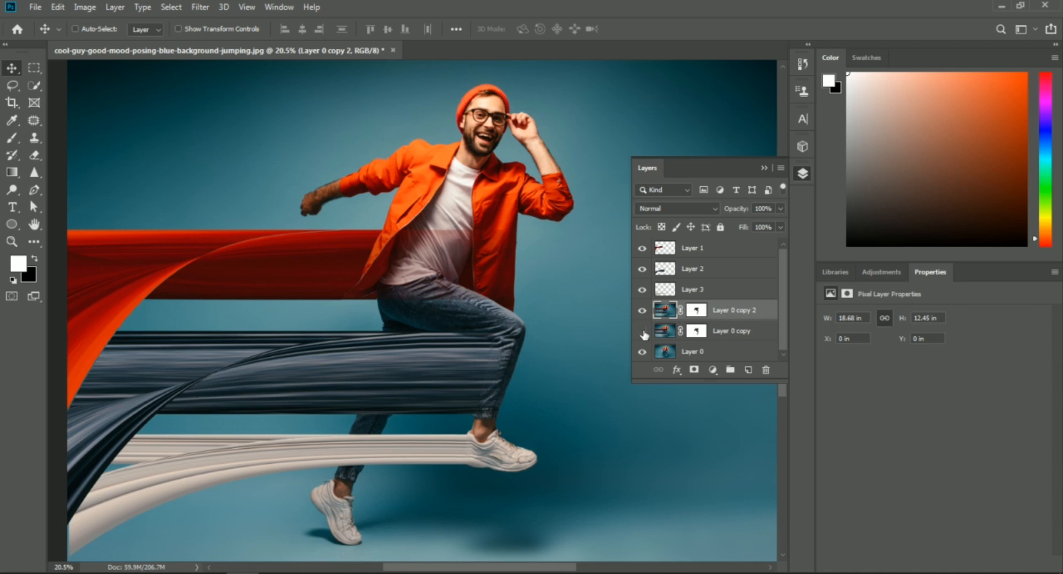
click(643, 331)
- Paint dark on Layer 0 copy 2's mask with a brush enlarged to 250 px to hide the straight red streak around the warped one
click(697, 312)
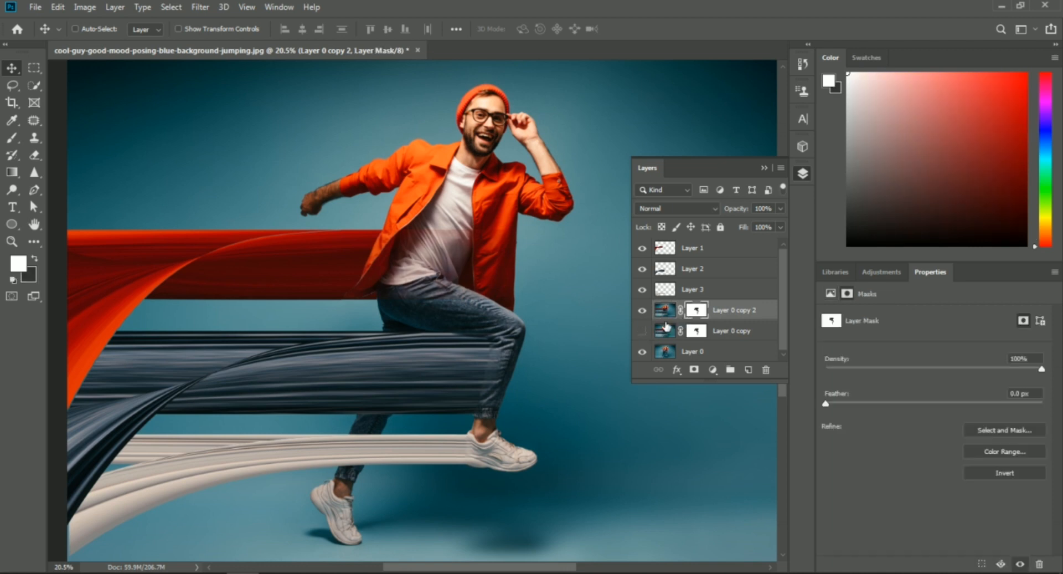
click(35, 258)
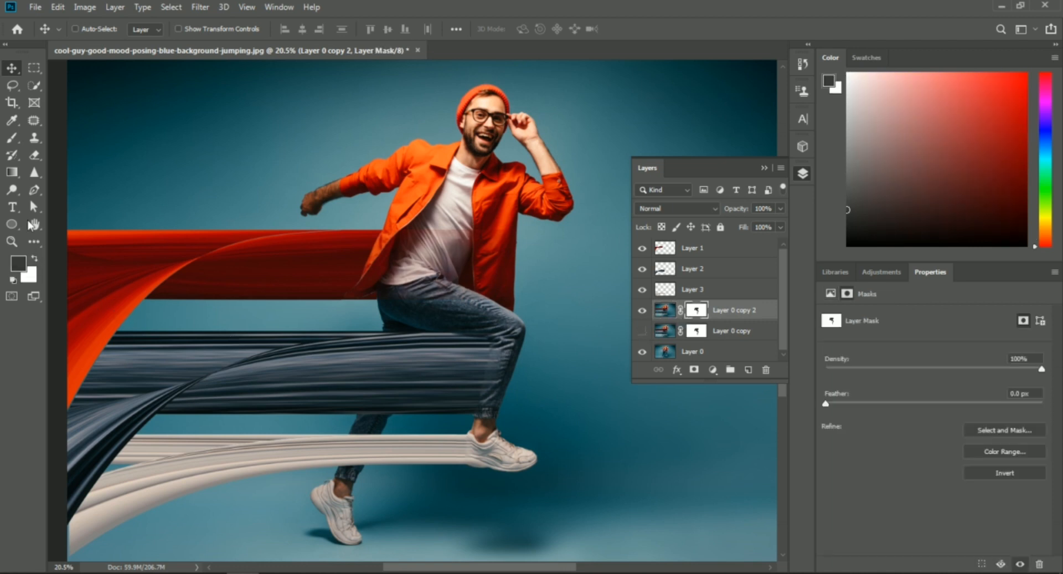
click(12, 138)
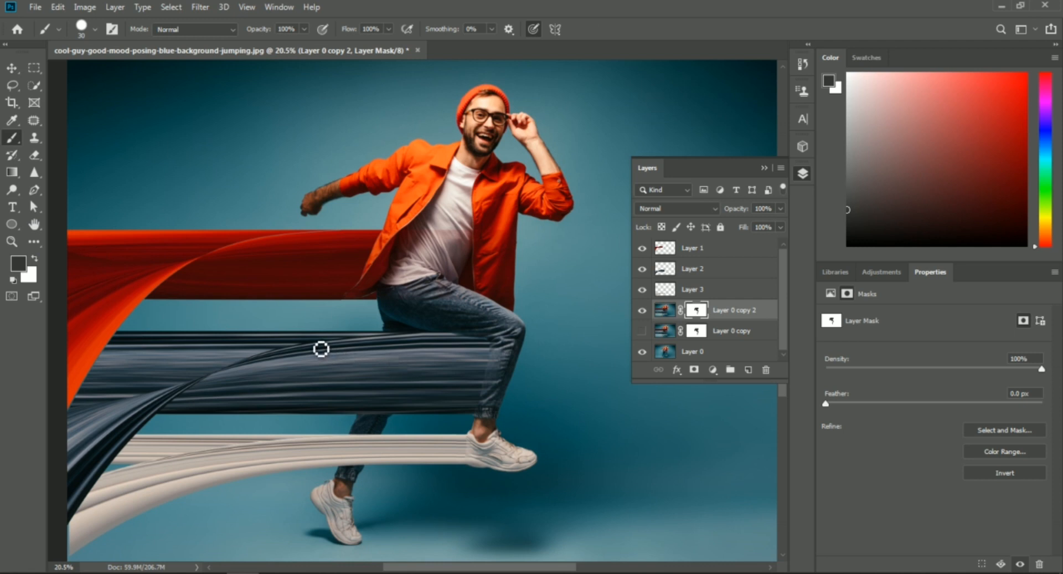
key(bracketright)
key(bracketright)
key(bracketright)
key(bracketright)
key(bracketright)
key(bracketright)
key(bracketright)
mouse_move(75, 231)
mouse_down()
mouse_move(73, 243)
mouse_move(90, 248)
mouse_move(74, 247)
mouse_move(144, 246)
mouse_move(97, 207)
mouse_move(196, 222)
mouse_move(272, 206)
mouse_move(152, 250)
mouse_up()
key(bracketright)
key(bracketright)
key(bracketright)
key(bracketright)
drag(263, 215, 284, 208)
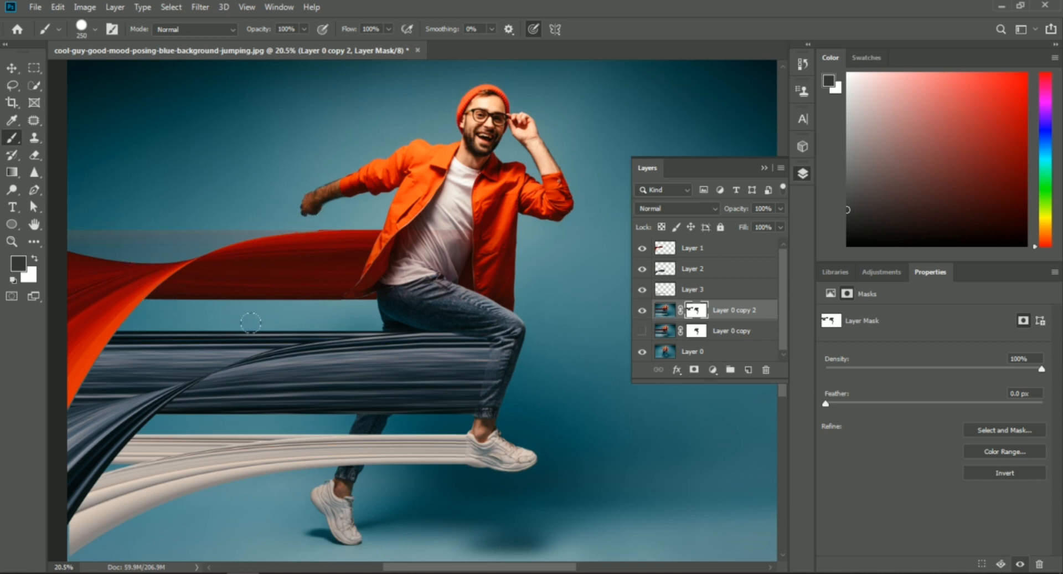
- Mask out the straight jeans and shoe streaks on Layer 0 copy 2 wherever they extend beyond their warped versions
mouse_move(292, 317)
mouse_down()
mouse_move(161, 335)
mouse_move(77, 382)
mouse_move(221, 355)
mouse_move(283, 322)
mouse_move(382, 333)
mouse_up()
drag(280, 432, 367, 430)
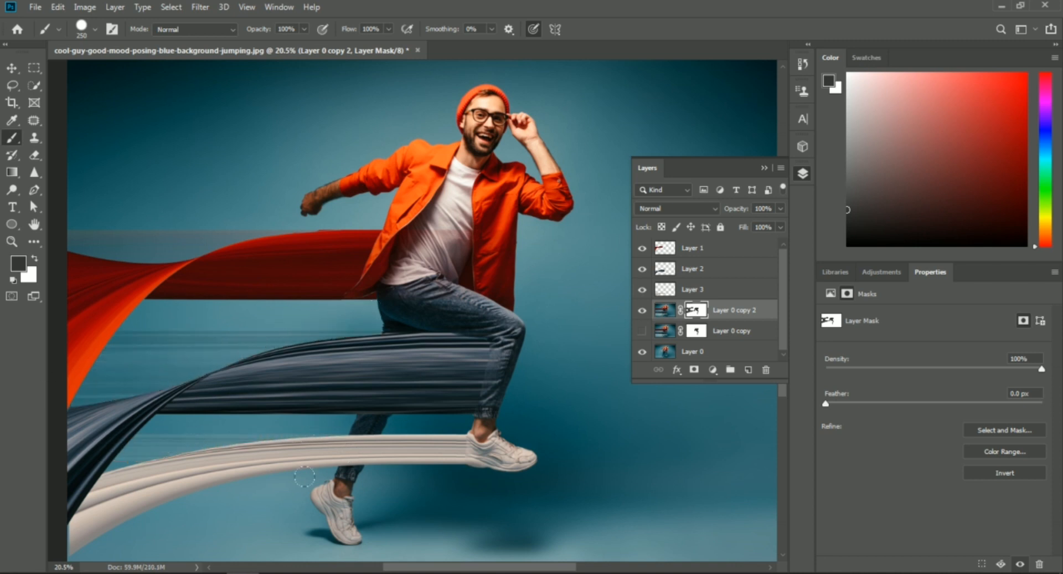
click(13, 68)
scroll(565, 227, right, 1)
scroll(544, 242, down, 1)
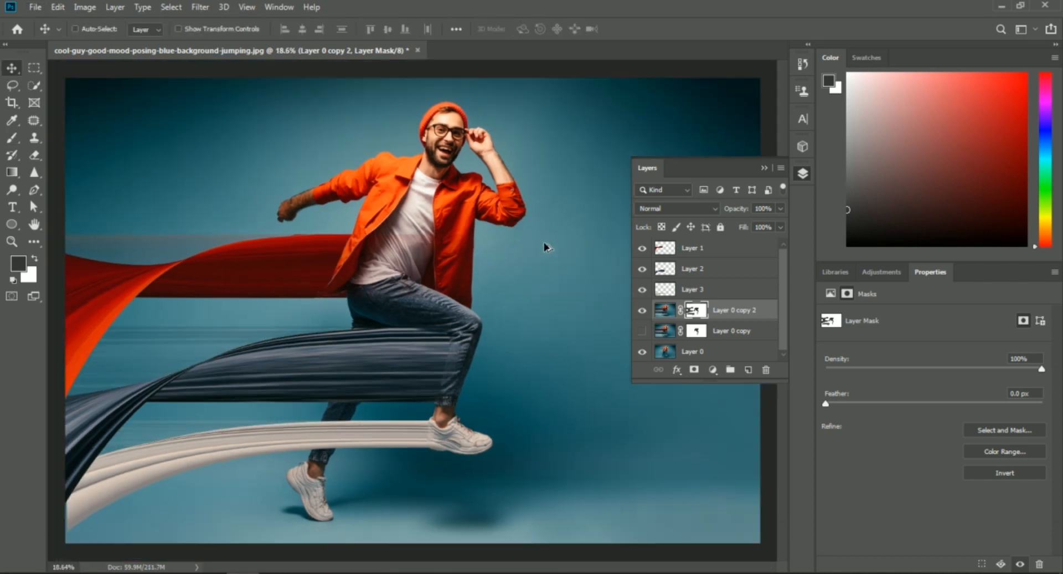
- Outline the jeans streak beneath its fold with a closed Pen tool shape, about 1838 by 579 px, following the curved edge
click(34, 189)
scroll(190, 404, up, 2)
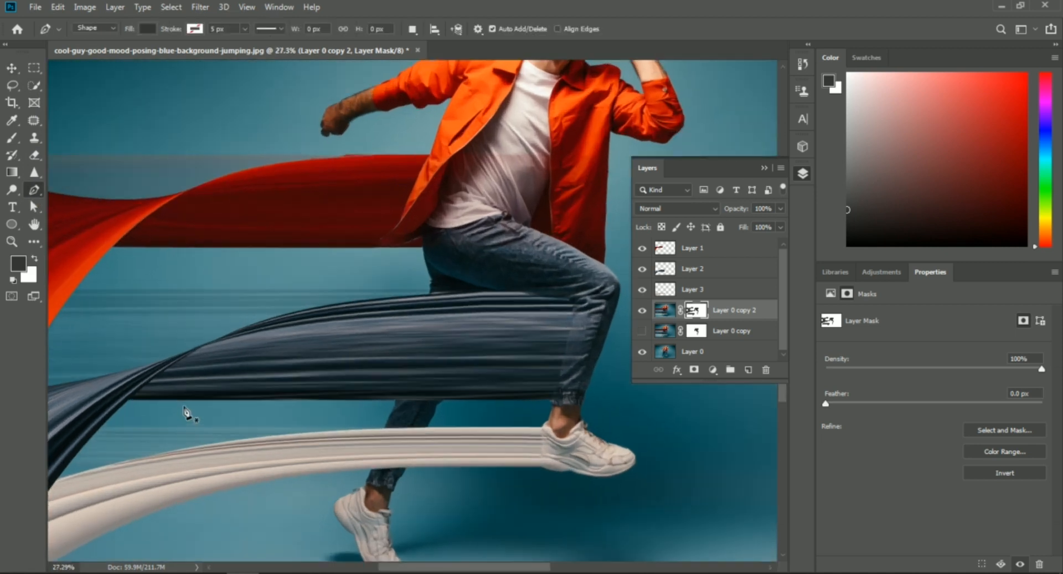
scroll(157, 400, up, 1)
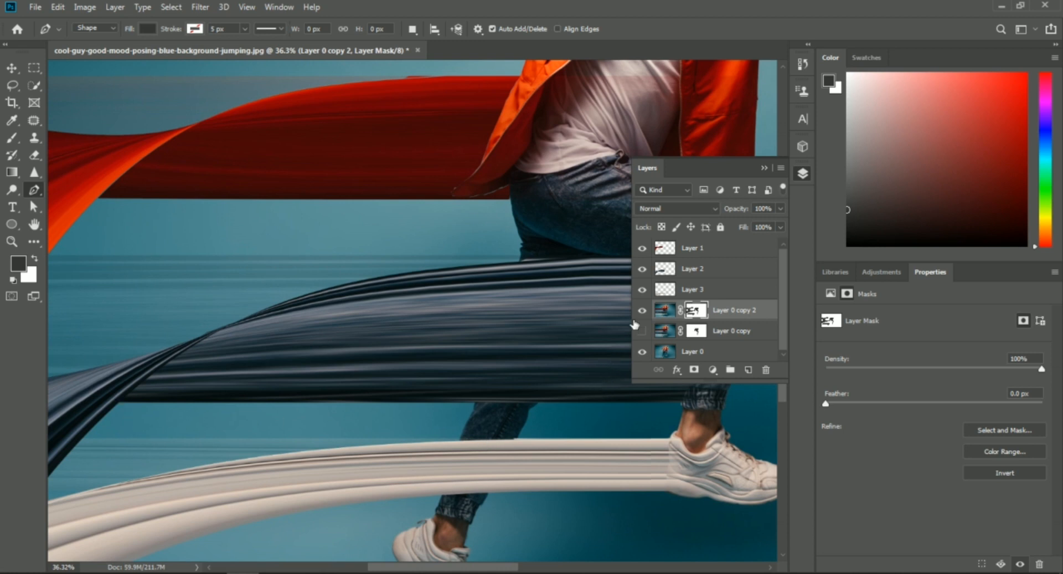
click(664, 311)
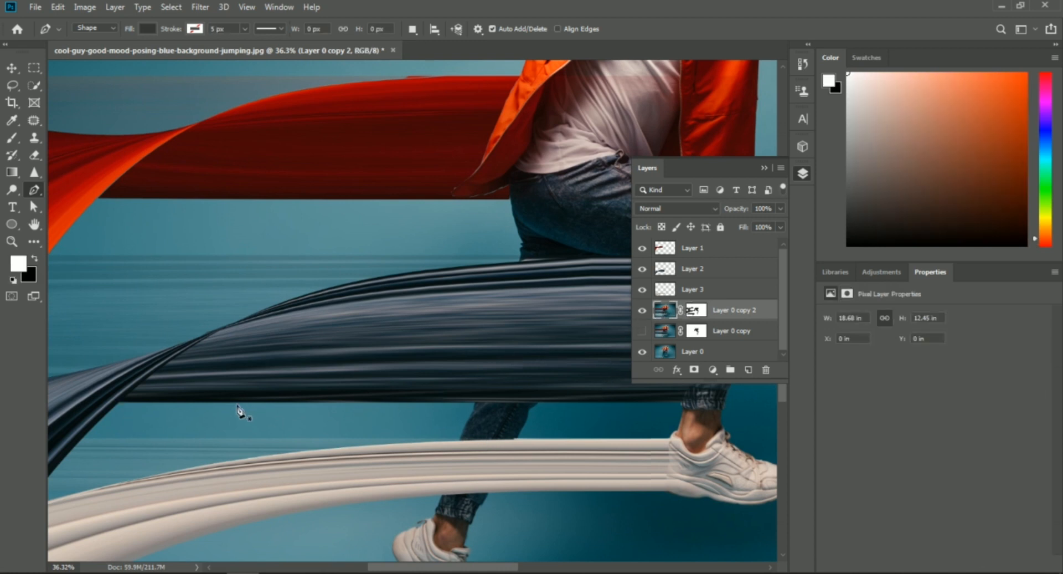
click(122, 402)
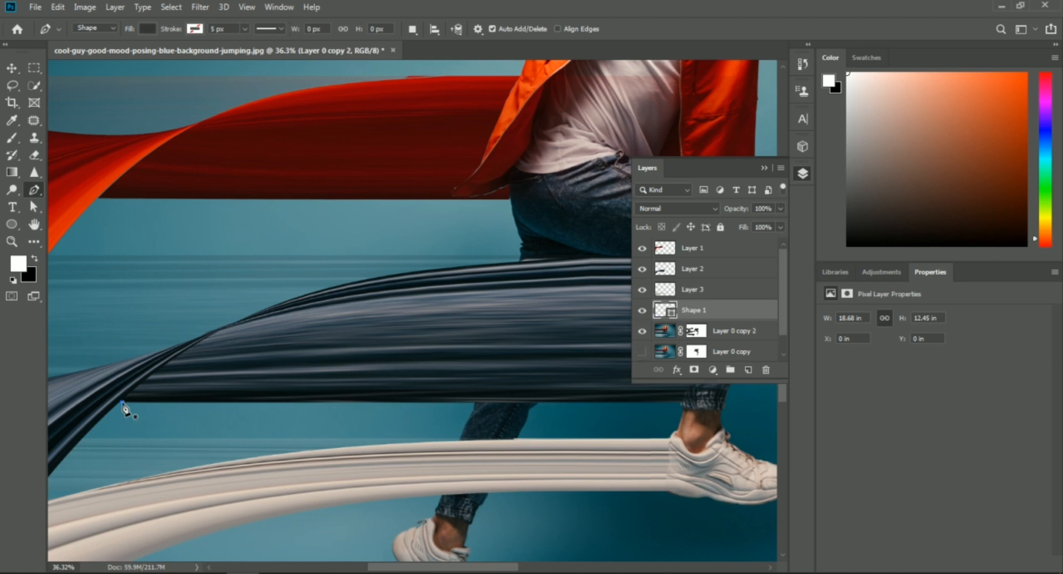
click(160, 370)
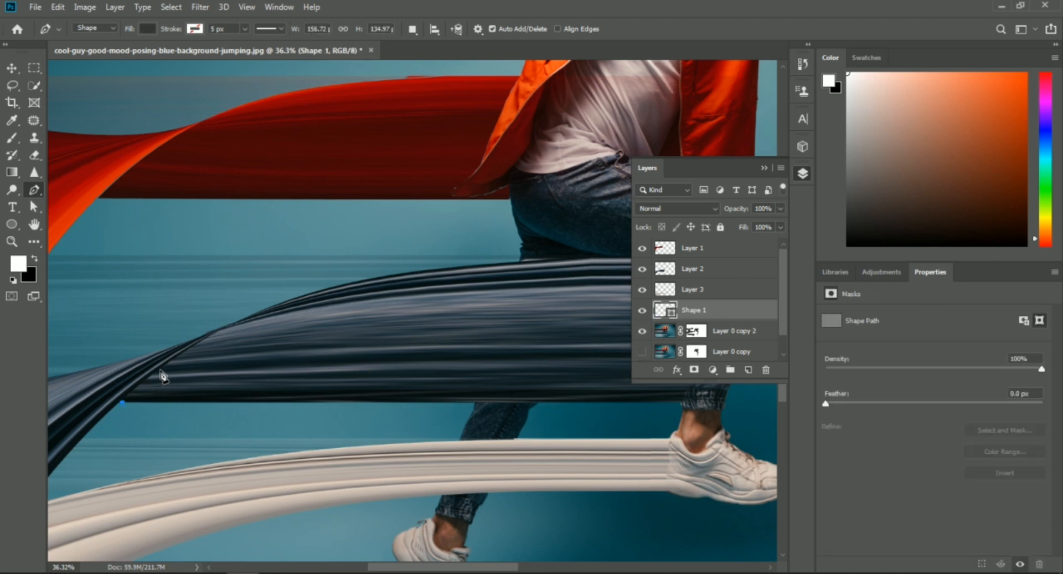
click(216, 333)
click(318, 294)
click(389, 281)
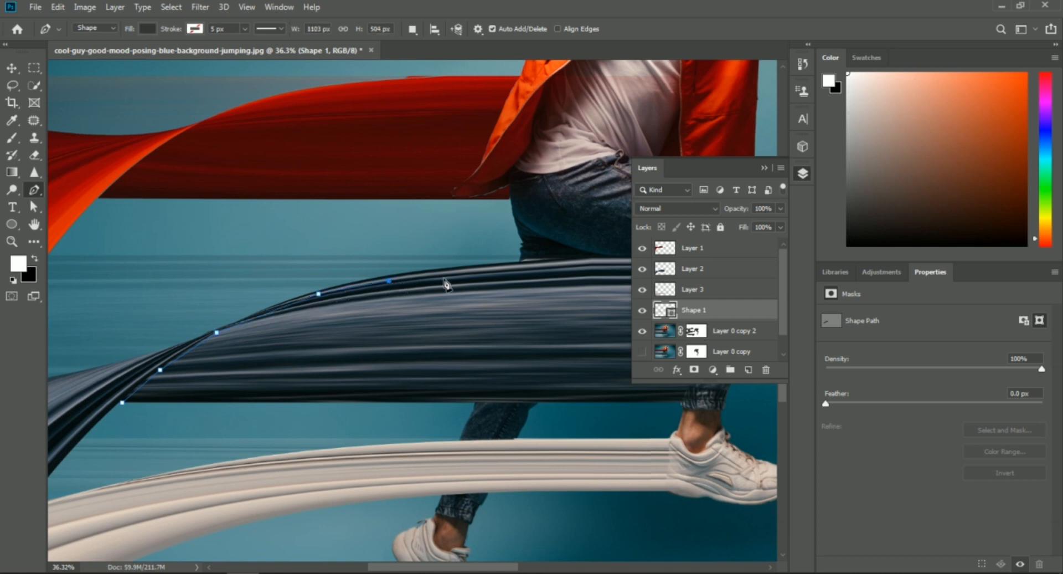
click(451, 274)
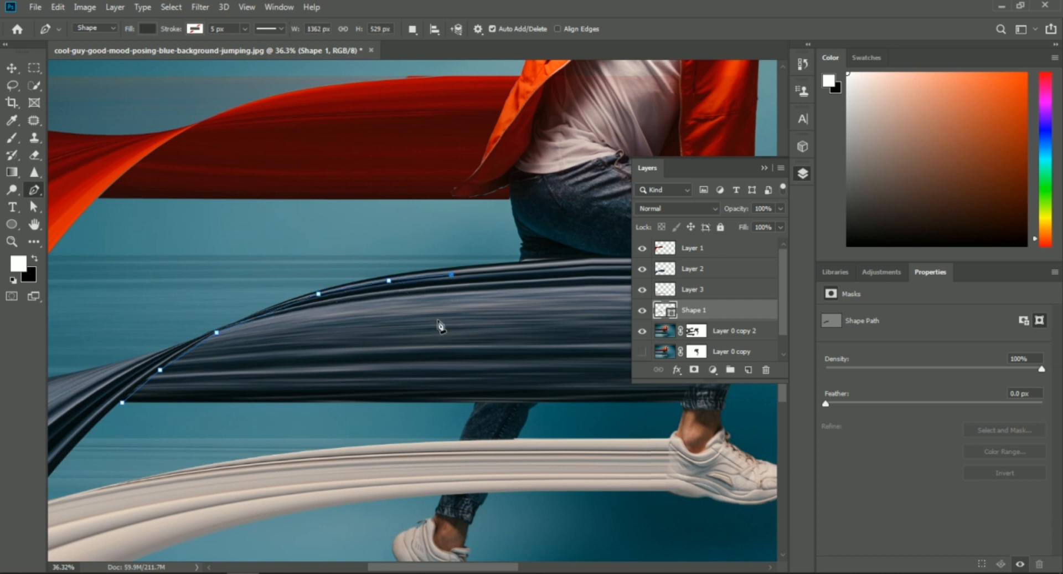
click(451, 401)
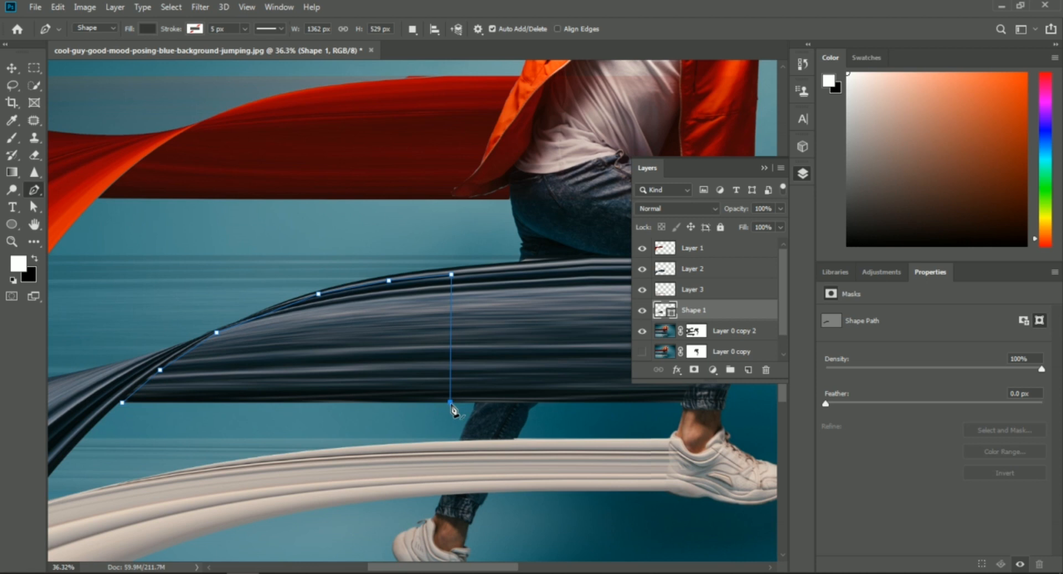
click(316, 404)
- Convert the jeans streak outline into a new anti-aliased selection with a feather radius of 0 pixels
right_click(309, 348)
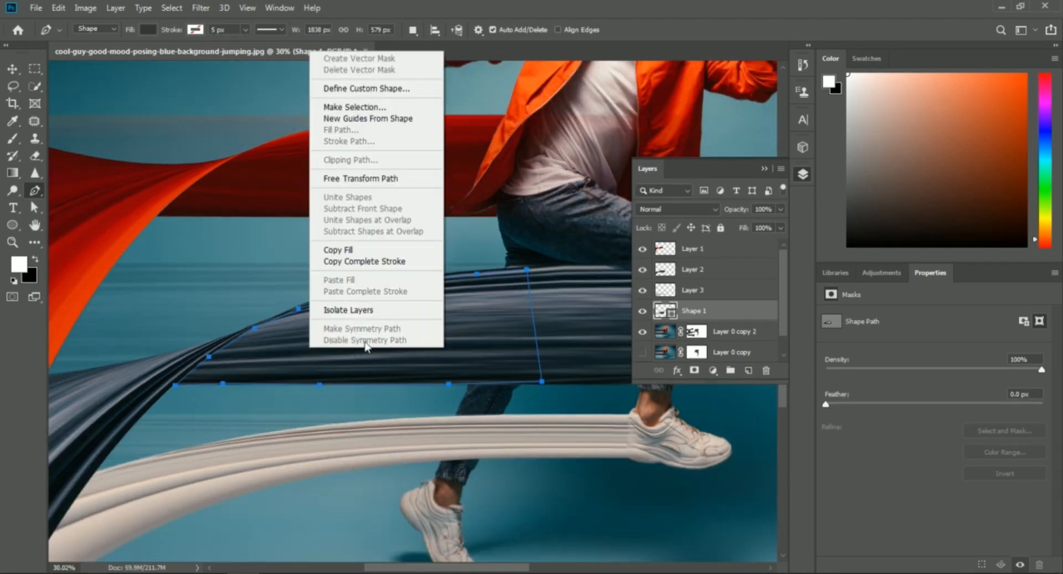
click(363, 107)
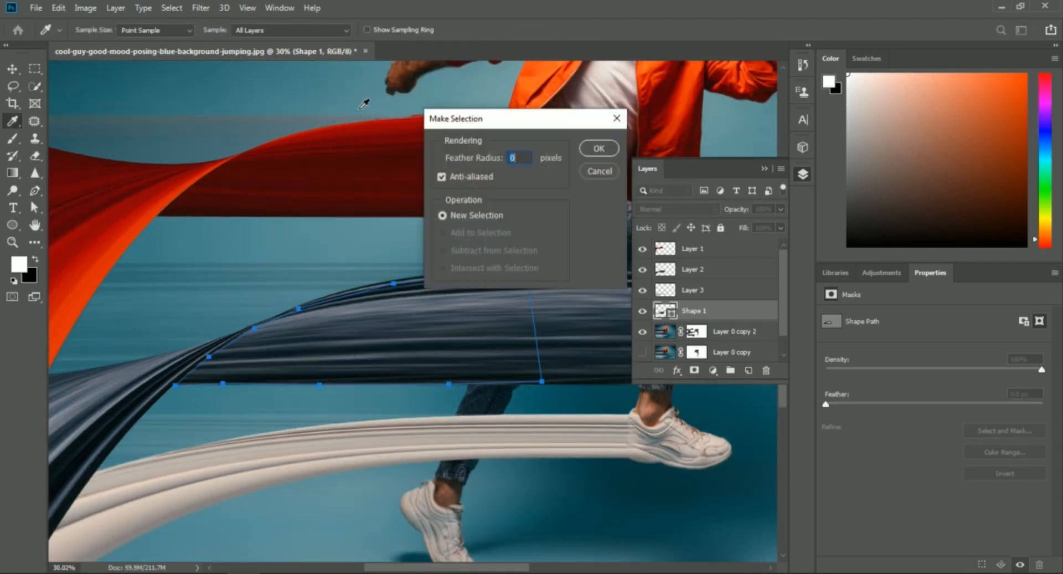
click(599, 149)
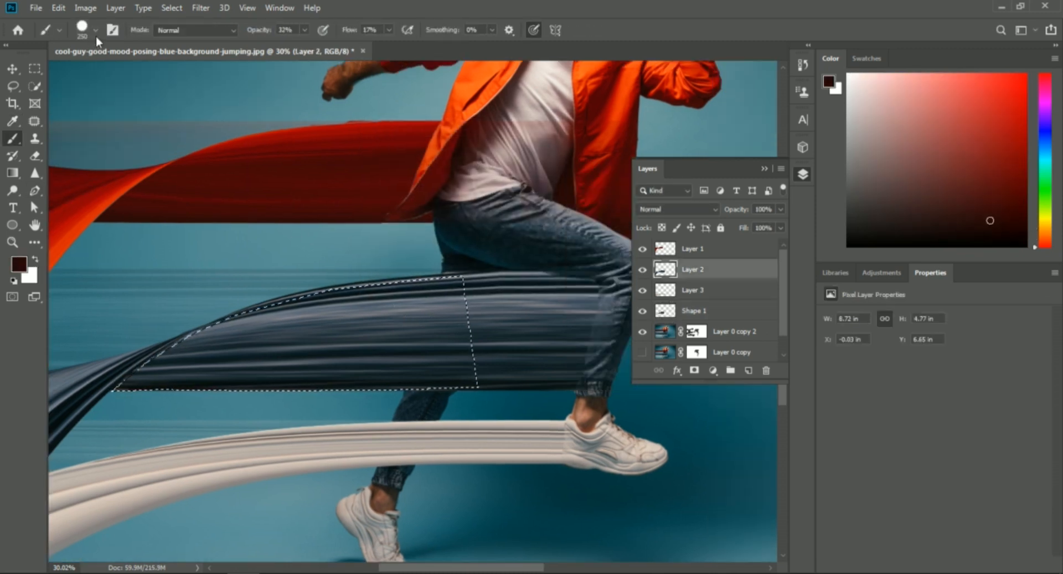
- Shade the selected area beside the fold on Layer 2 in black with a 250 px Soft Round brush at 46% opacity and 71% flow
click(95, 31)
click(103, 183)
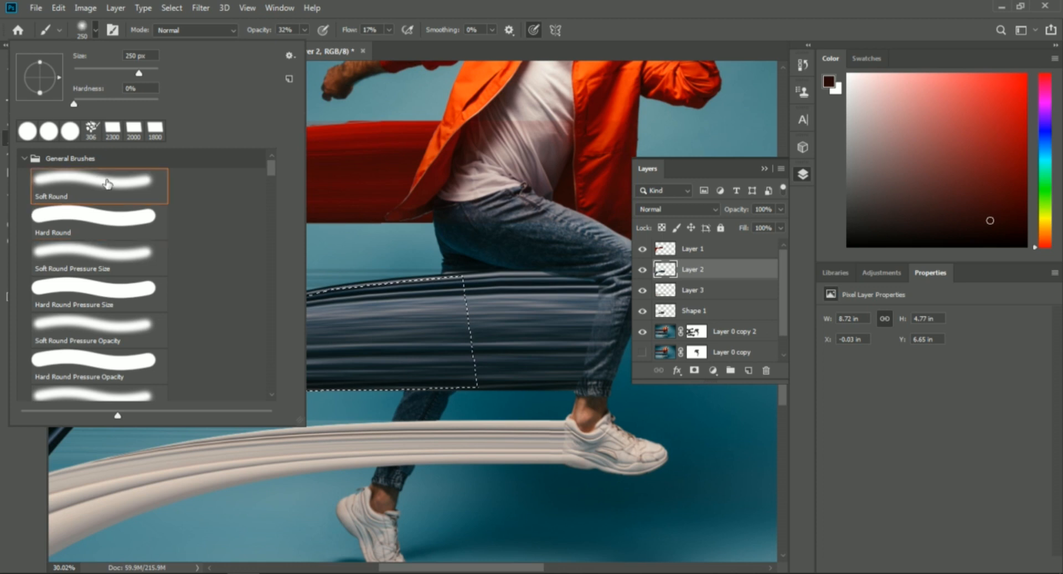
click(403, 52)
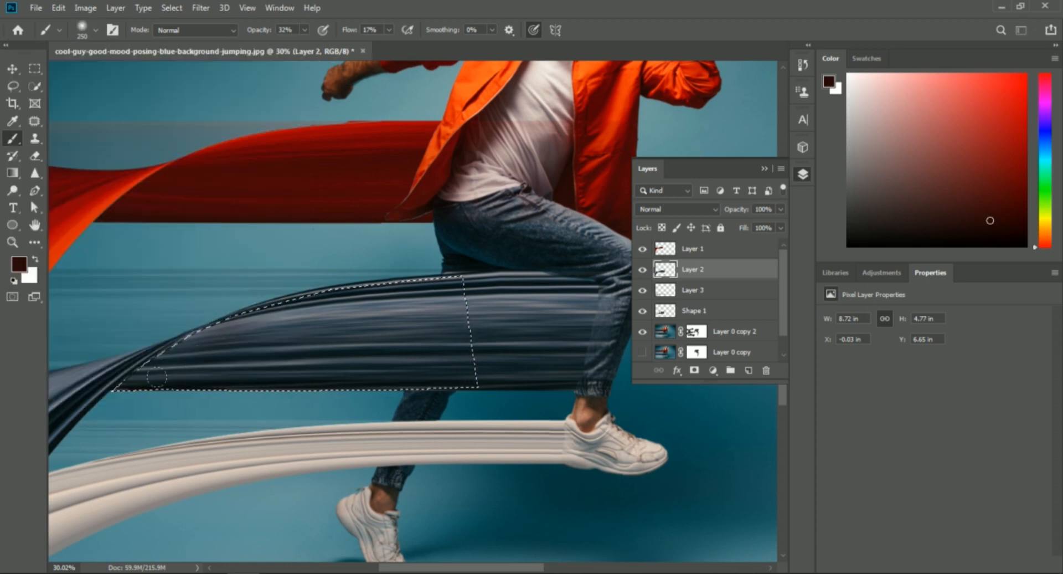
drag(345, 32, 375, 34)
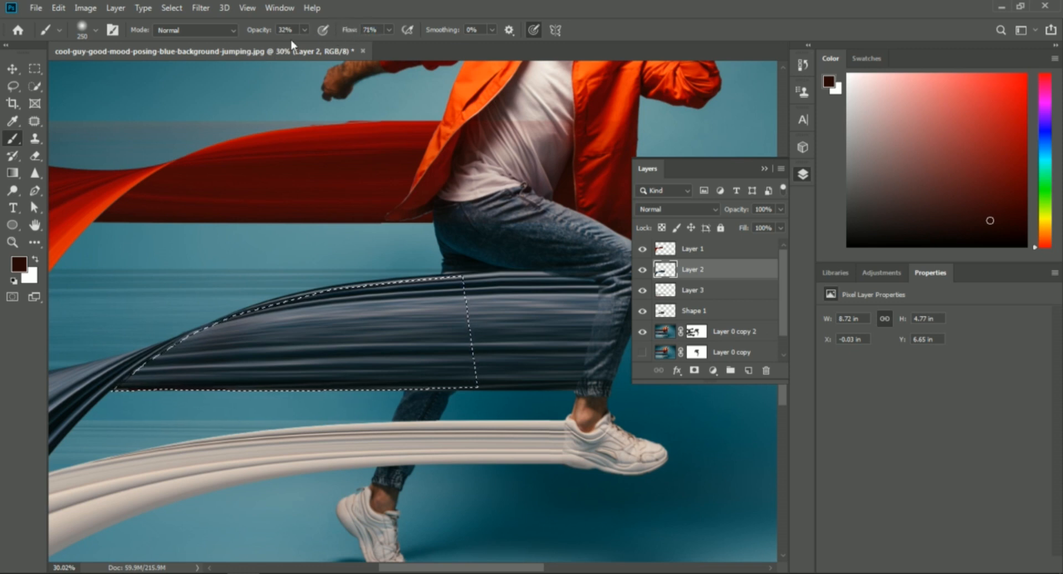
drag(257, 34, 265, 34)
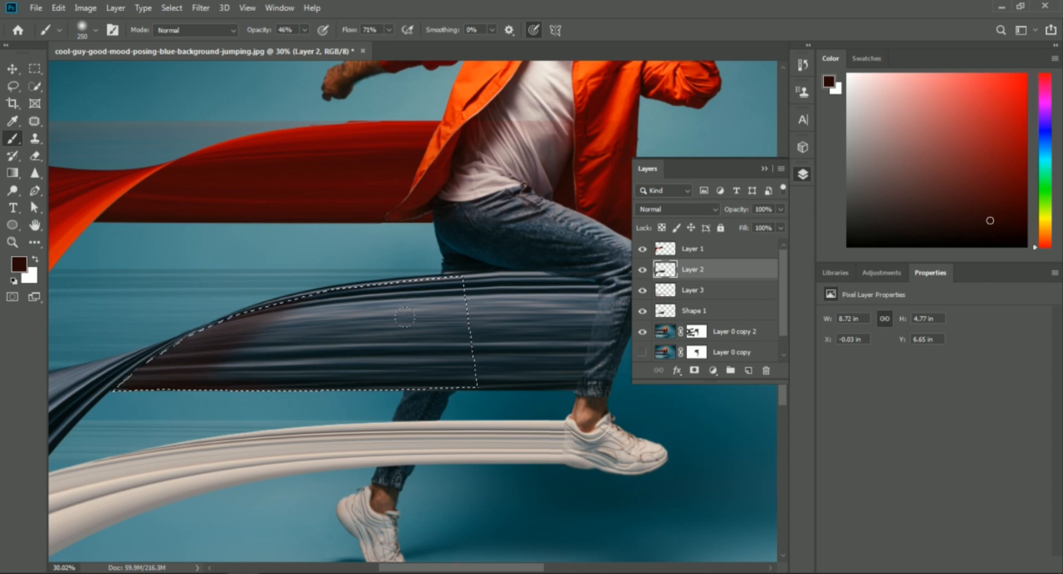
drag(979, 230, 979, 256)
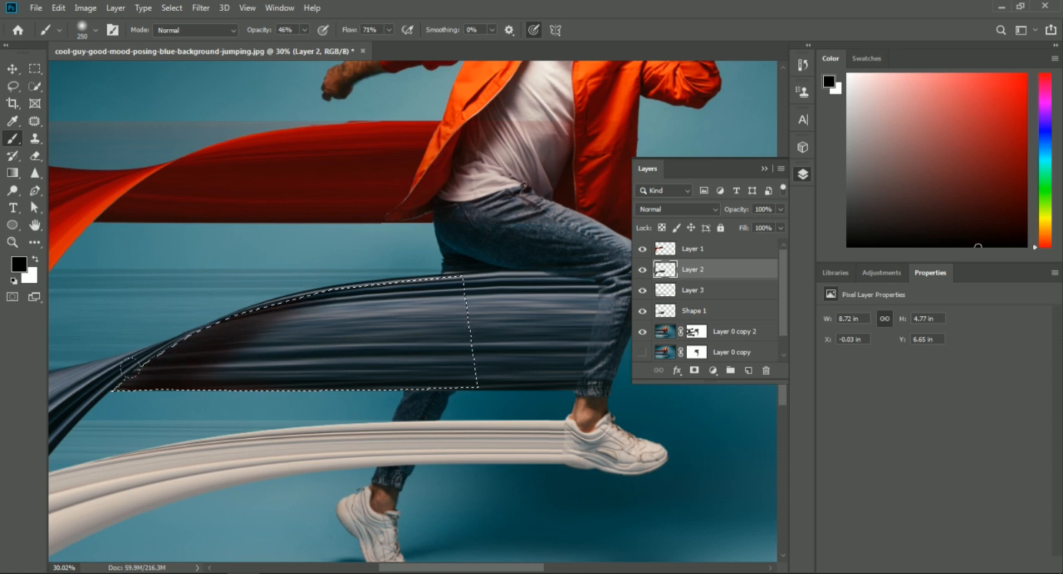
- Make Layer 3 active and clear the selection around the shaded jeans streak
click(700, 294)
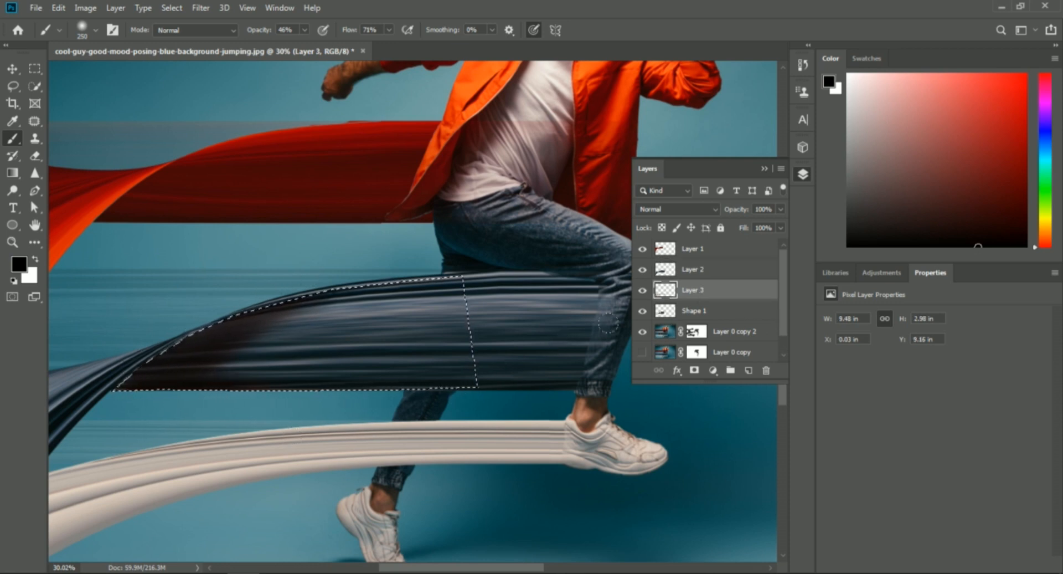
key(ctrl+d)
scroll(150, 163, up, 2)
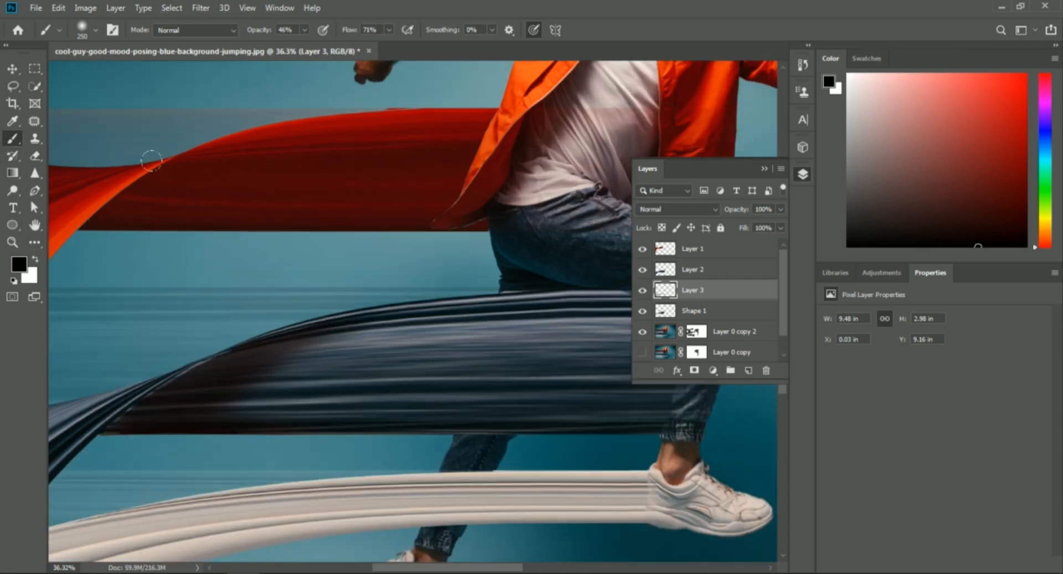
- Outline the jacket streak beneath its fold with a closed Pen tool shape, about 928 by 459 px, following the curved edge
drag(173, 172, 313, 234)
click(692, 310)
key(p)
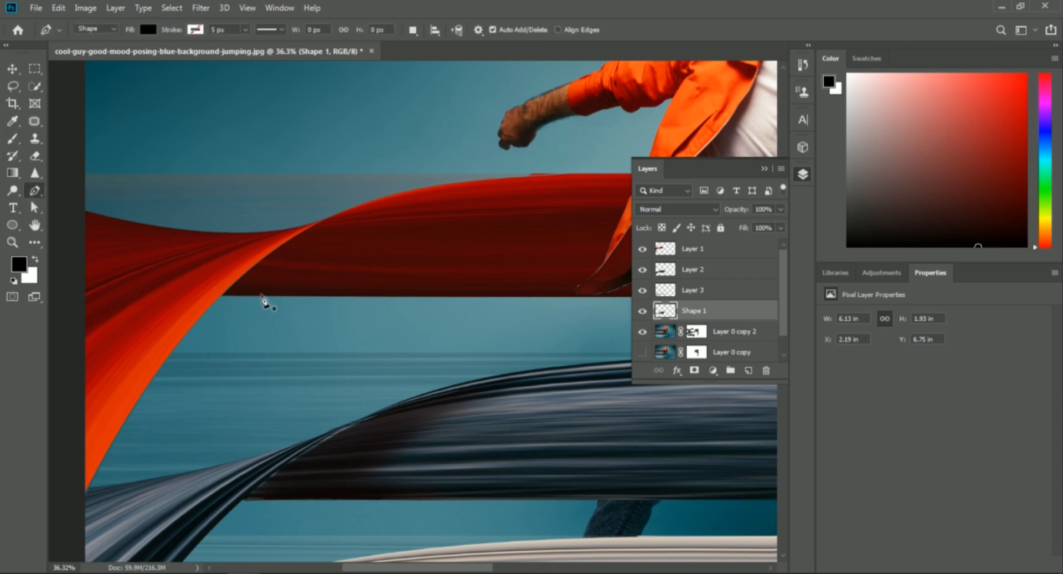
click(224, 294)
click(265, 258)
click(316, 226)
click(380, 201)
click(441, 185)
click(448, 294)
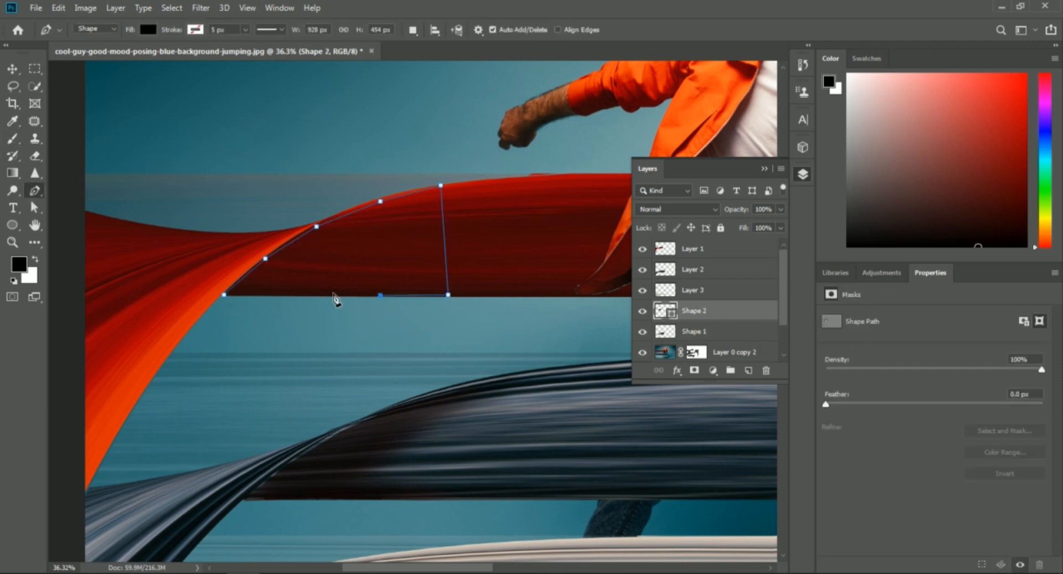
click(224, 294)
- Convert the closed jacket streak outline into a selection
right_click(256, 277)
click(299, 332)
key(Return)
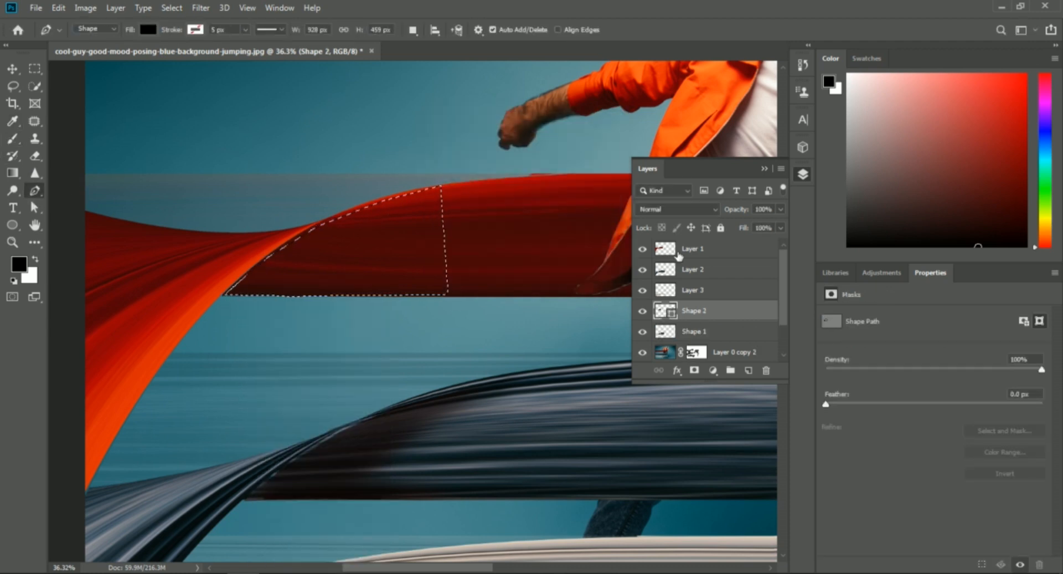
- Shade the selected area beside the jacket fold on Layer 1 in black with the 250 px brush at 46% opacity and 71% flow
click(692, 249)
key(b)
mouse_move(289, 256)
mouse_down()
mouse_move(256, 273)
mouse_move(347, 278)
mouse_up()
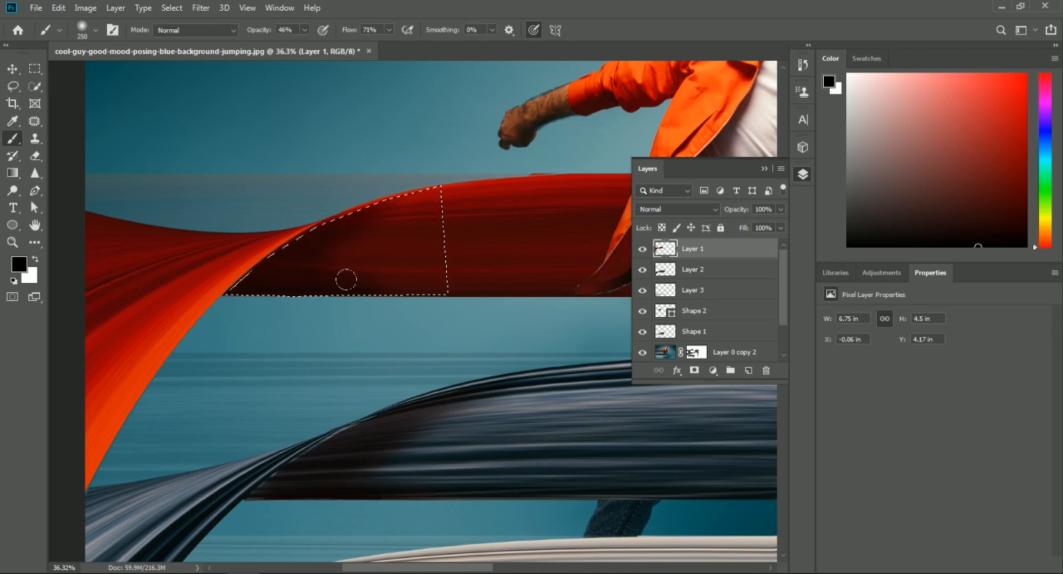
- Outline the far end of the shoe streak with a closed Pen tool shape, about 790 by 725 px, bordering the jeans ribbon
scroll(418, 353, down, 9)
key(p)
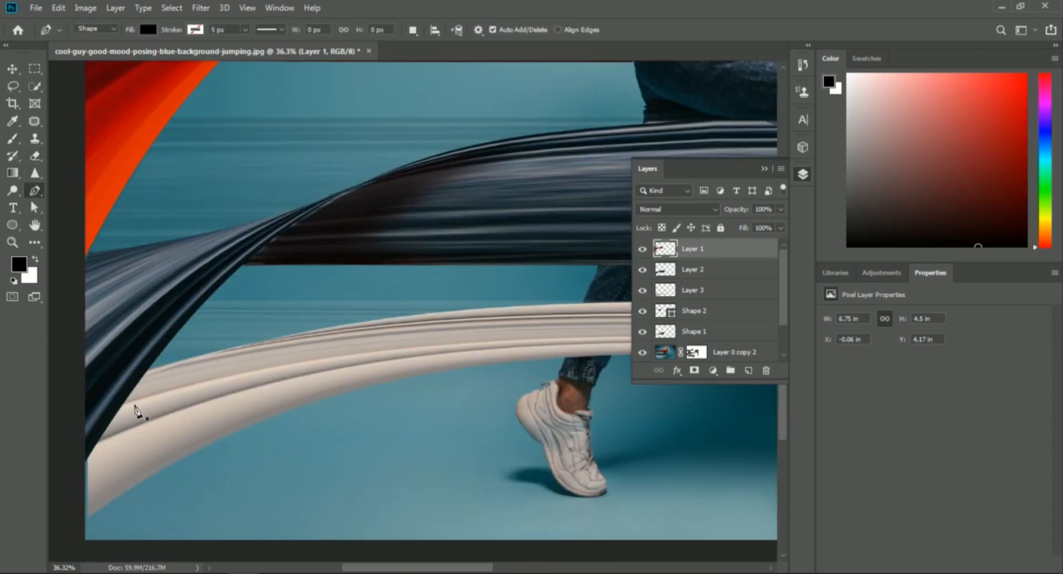
click(86, 459)
click(113, 419)
click(145, 374)
click(152, 367)
click(189, 360)
click(242, 345)
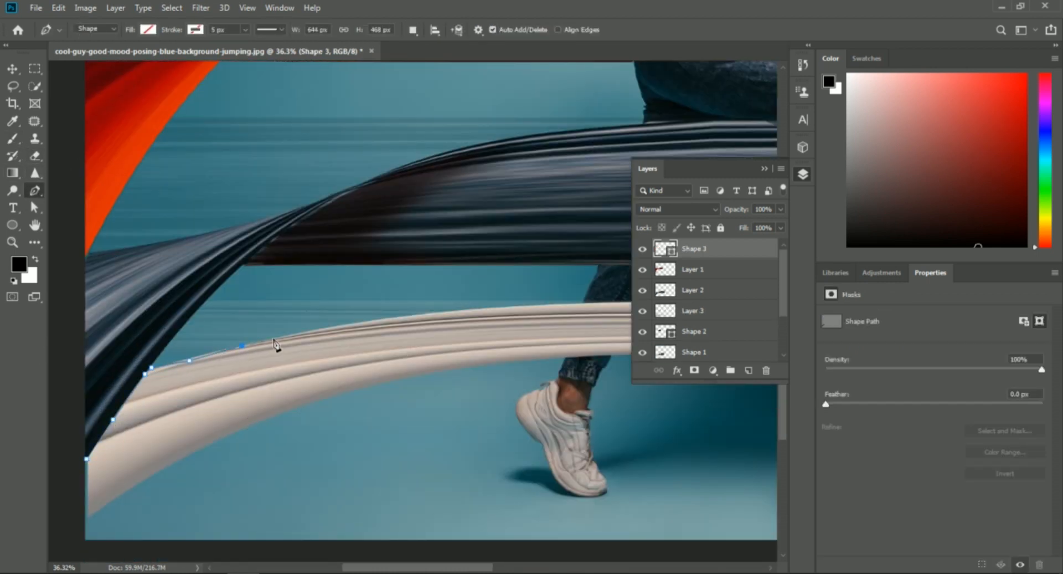
drag(273, 337, 271, 417)
click(202, 448)
click(136, 486)
click(92, 515)
click(82, 516)
click(87, 458)
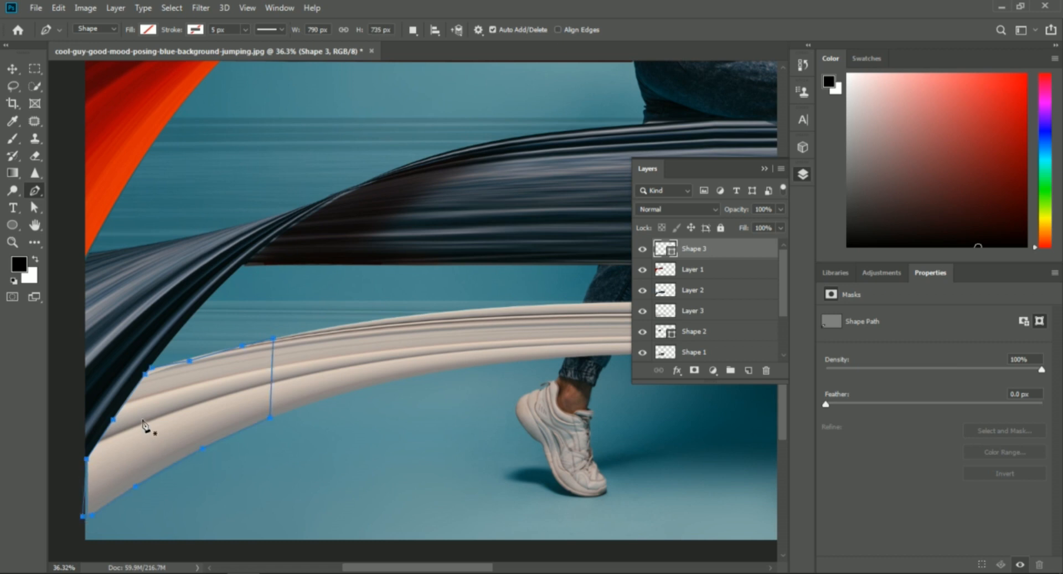
- Convert the closed shoe streak outline into a selection
right_click(142, 419)
click(180, 178)
click(599, 148)
- Shade the selected shoe streak on Layer 3 in black along the jeans ribbon at 46% opacity and 71% flow, then deselect it
key(b)
click(694, 312)
drag(133, 368, 91, 487)
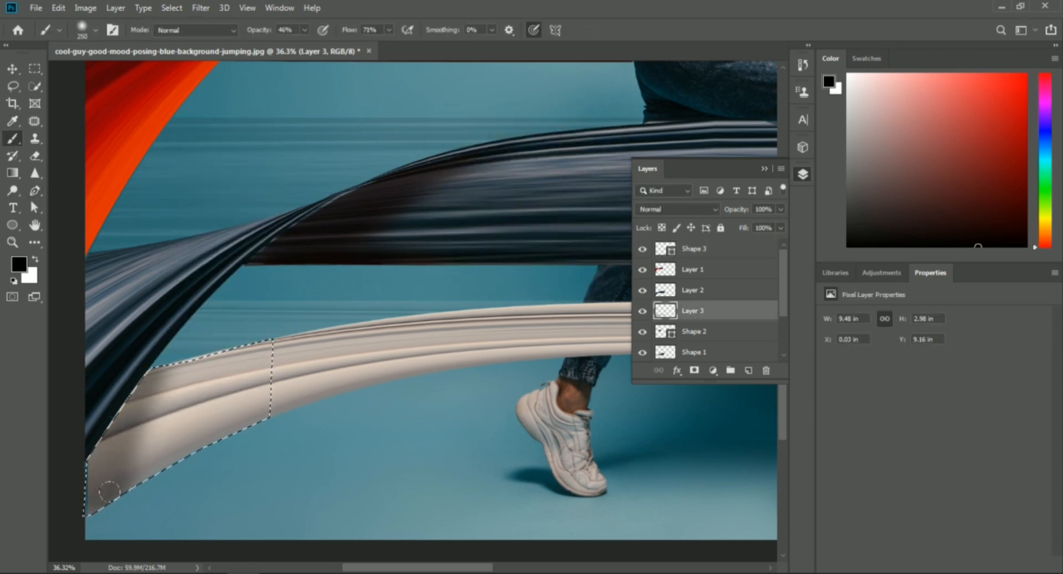
scroll(270, 339, down, 2)
key(ctrl+d)
scroll(370, 326, down, 4)
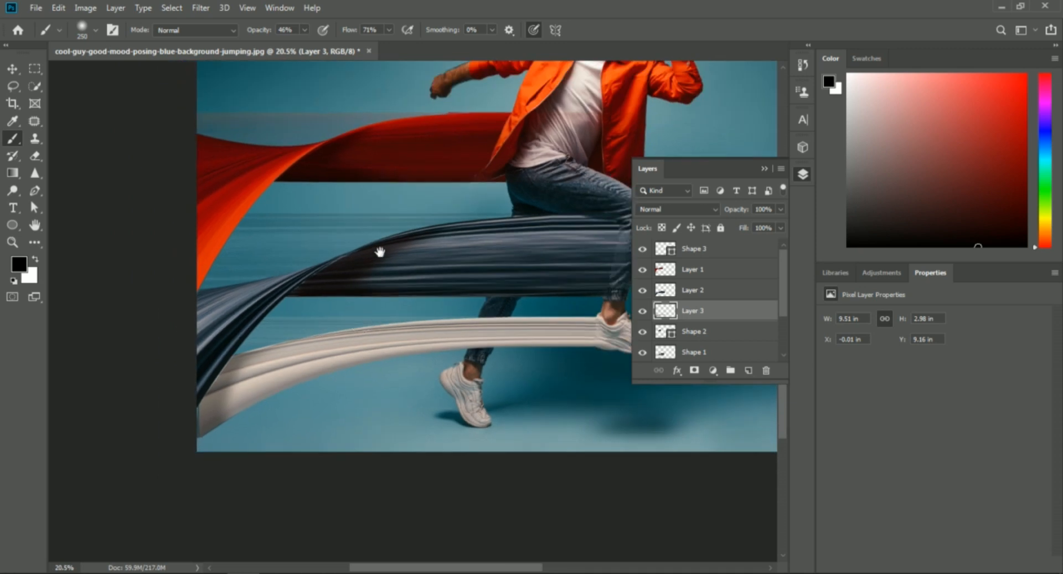
- Hide the layer list and examine the shaded jacket, jeans and shoe streaks both up close and across the whole image
drag(380, 252, 229, 310)
scroll(280, 311, down, 1)
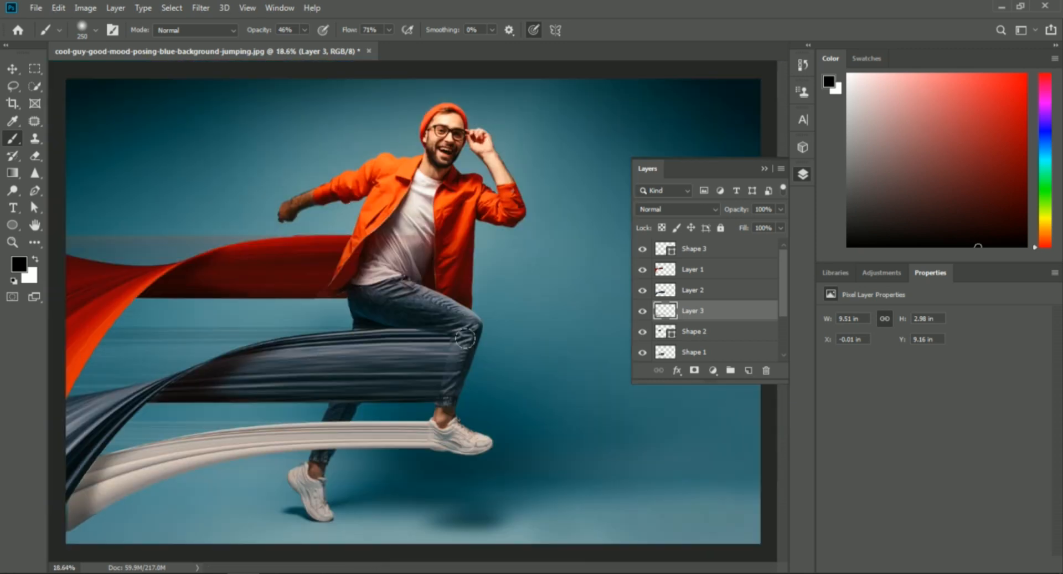
click(762, 169)
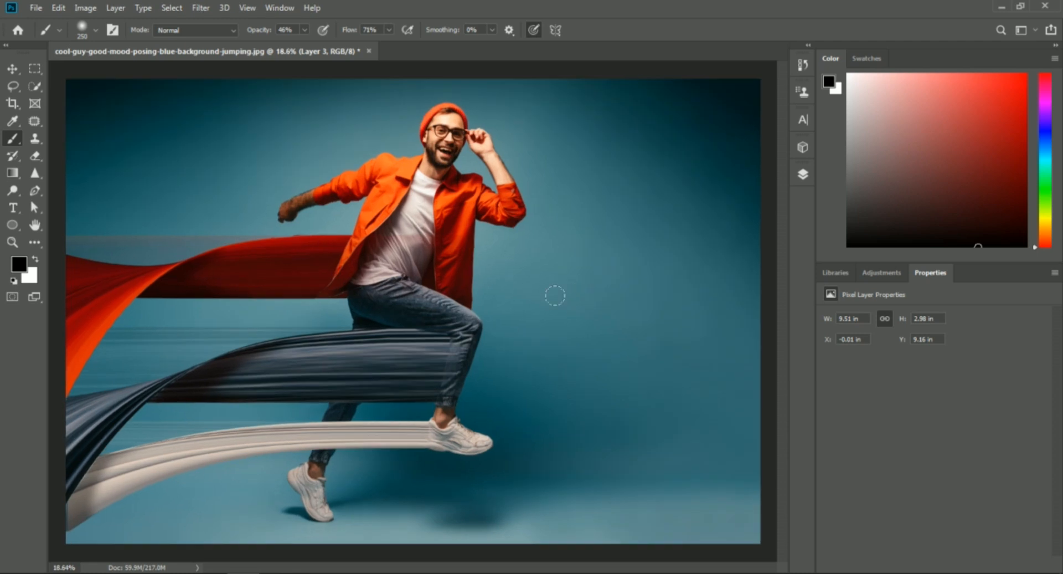
scroll(231, 396, up, 2)
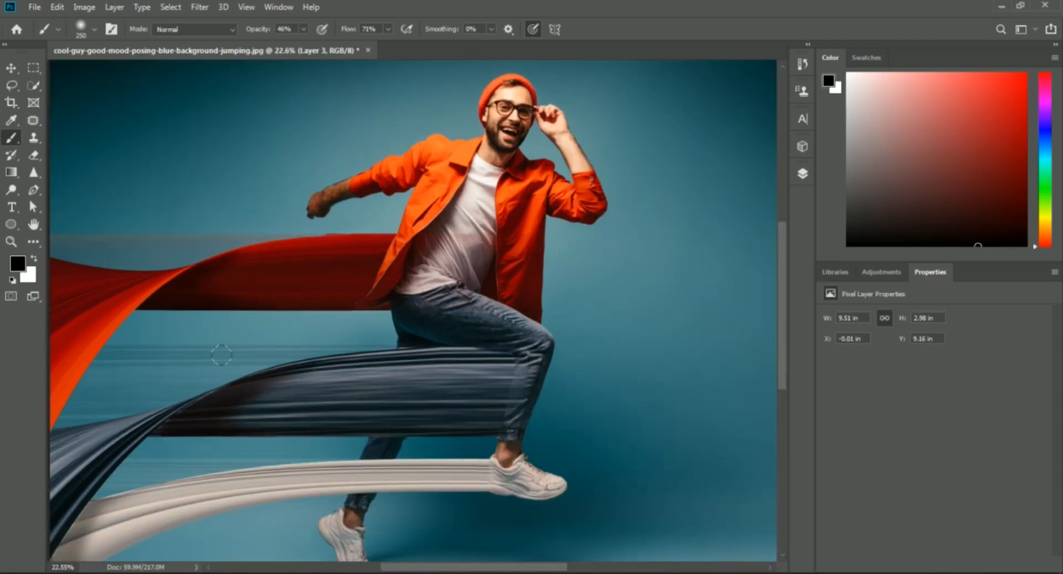
mouse_move(180, 430)
mouse_down()
mouse_move(221, 408)
mouse_move(172, 421)
mouse_up()
scroll(451, 379, up, 2)
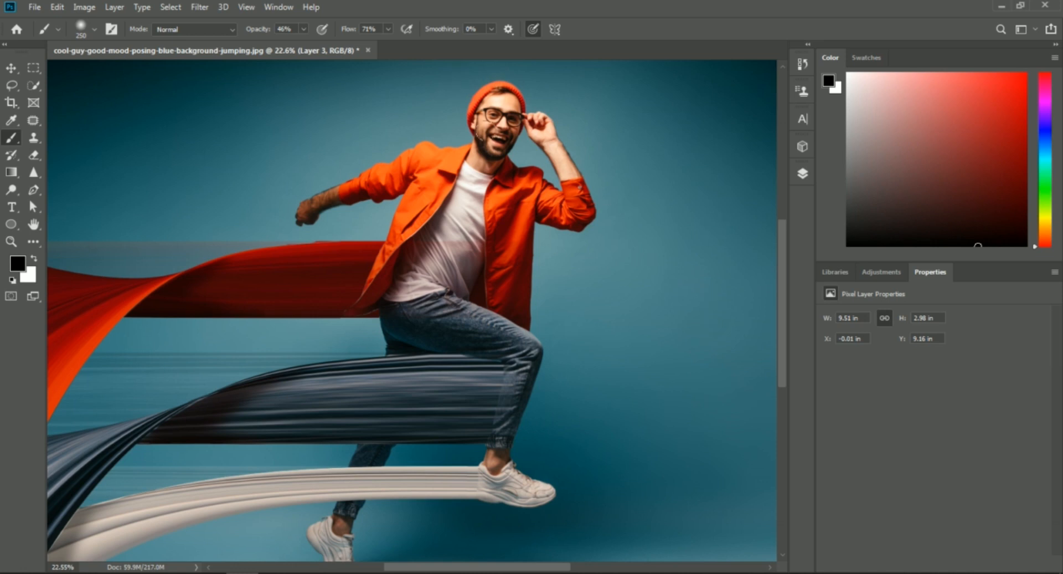
scroll(406, 363, down, 2)
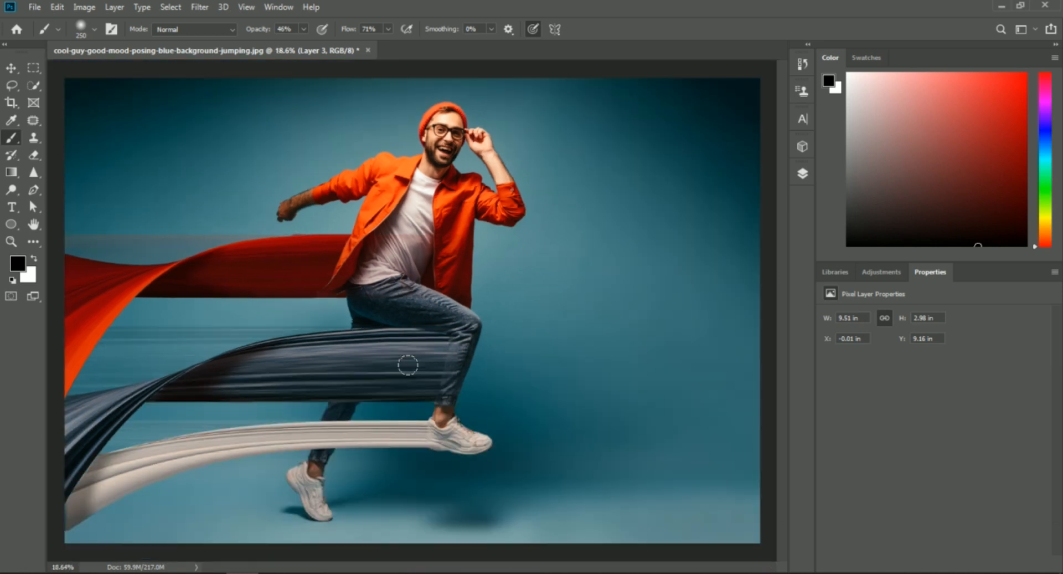
scroll(411, 366, up, 2)
drag(309, 322, 368, 365)
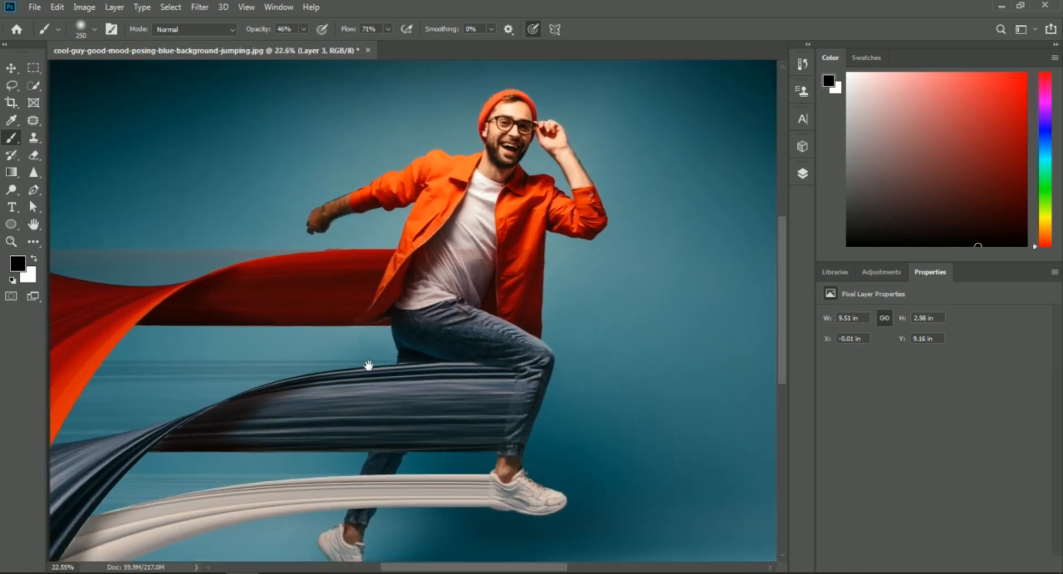
scroll(373, 360, down, 1)
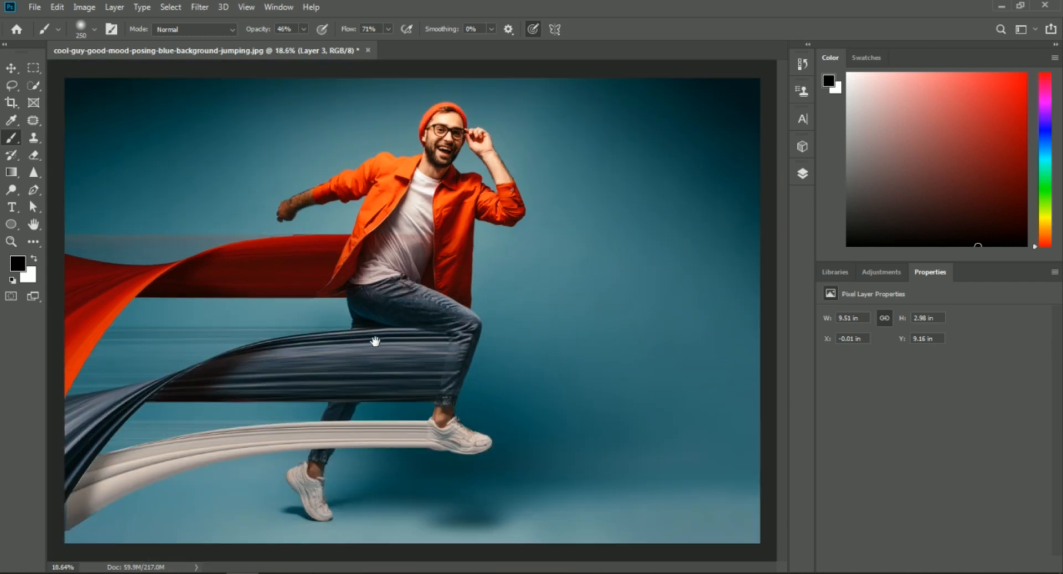
scroll(366, 338, up, 1)
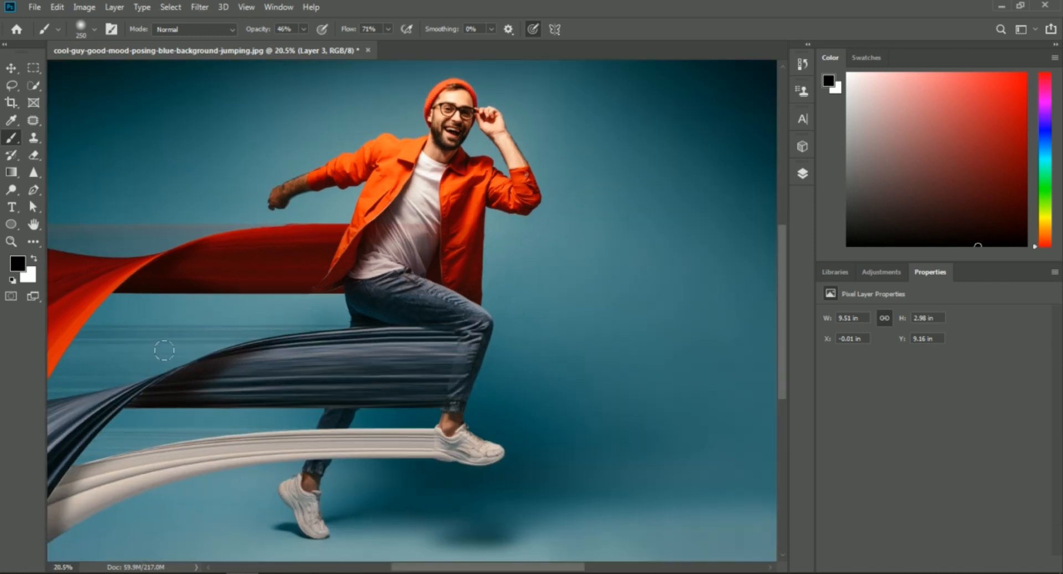